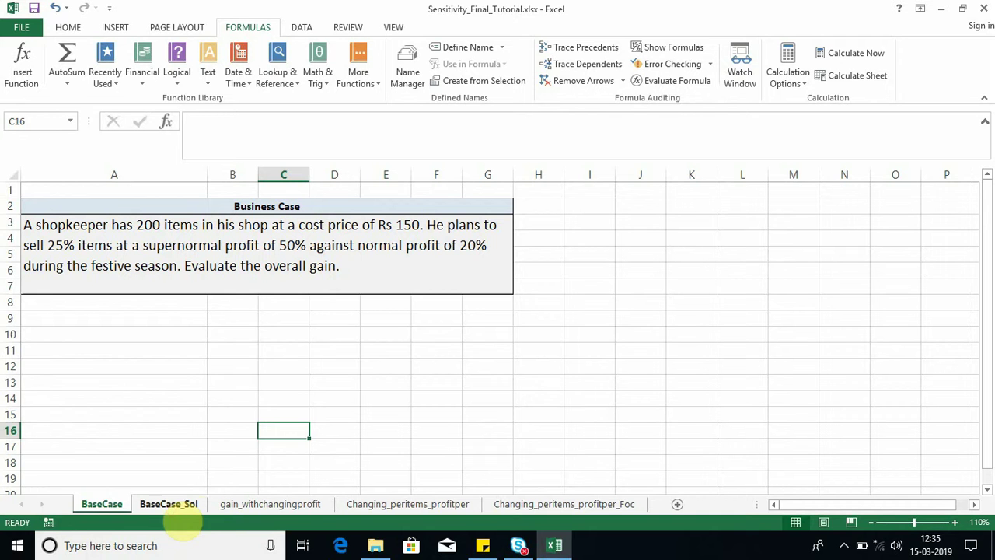
# Review the base-case solution on the BaseCase_Sol sheet, including its inputs and the Total Profit formula in B17.
pyautogui.click(187, 503)
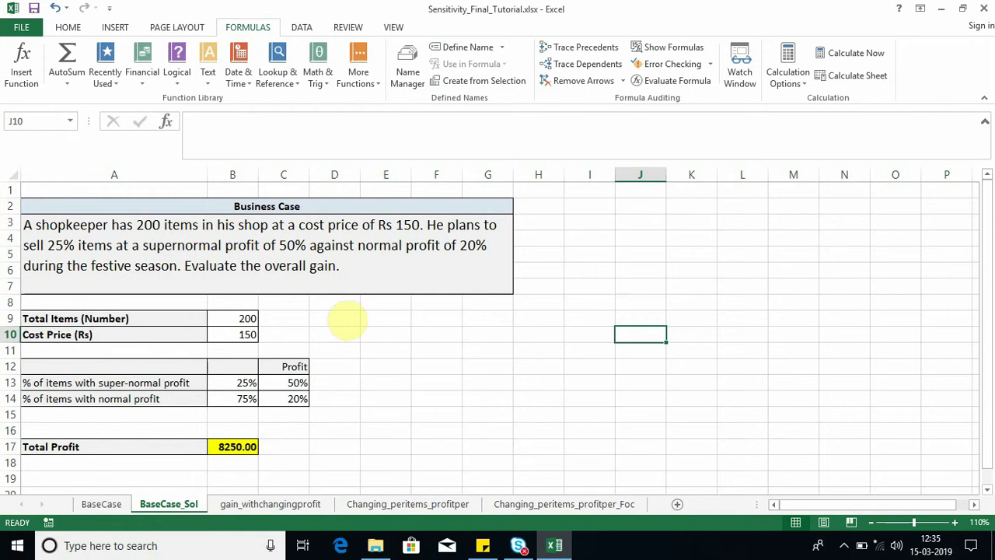
pyautogui.click(75, 318)
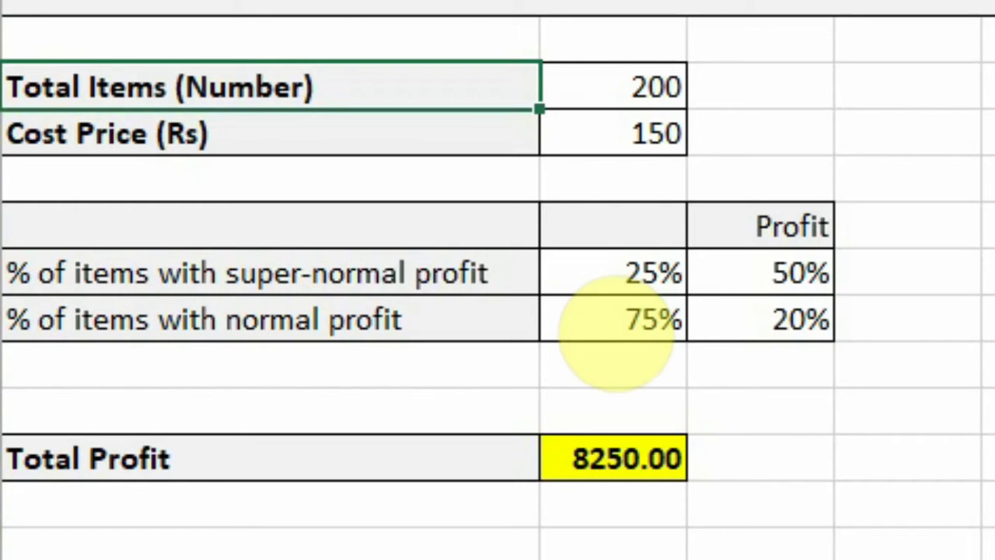
pyautogui.click(613, 334)
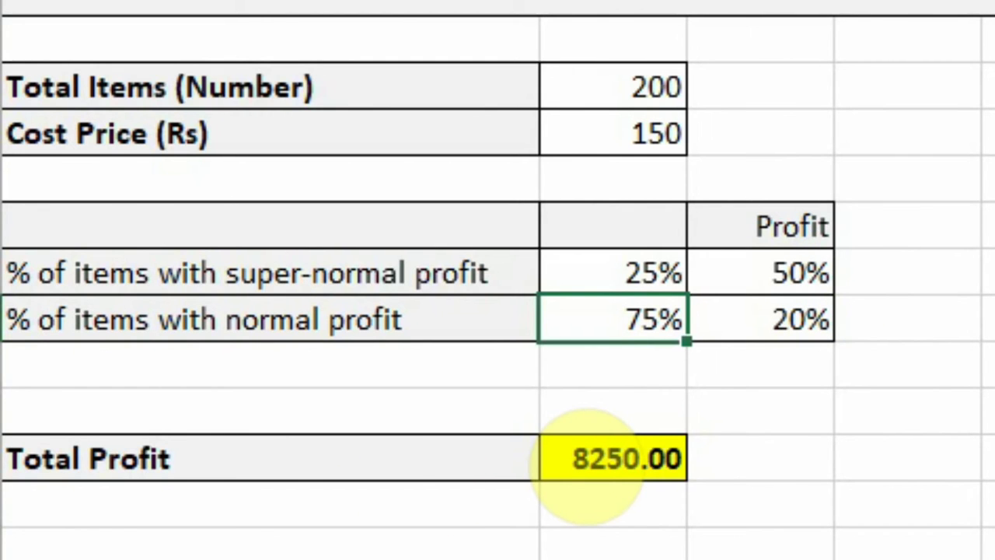
pyautogui.click(589, 460)
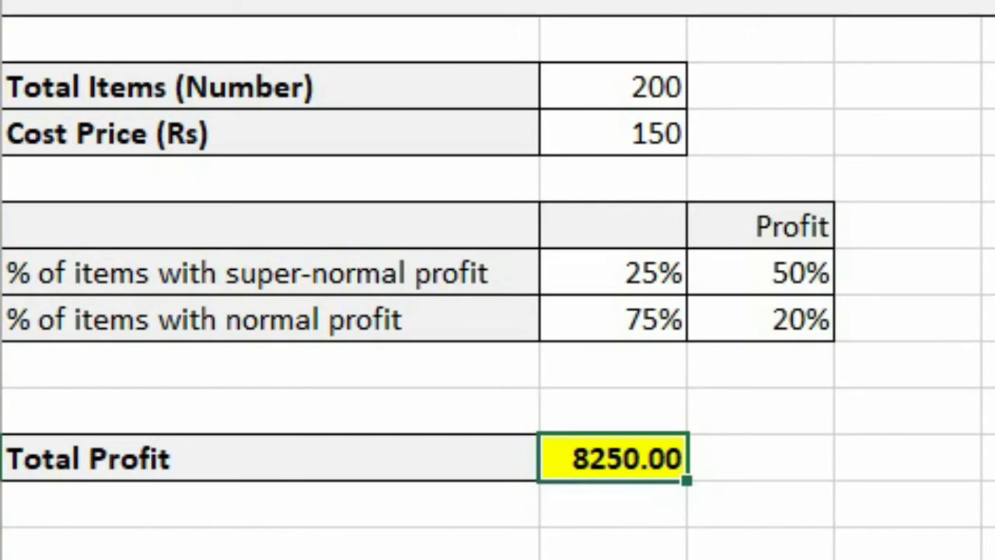
pyautogui.click(469, 129)
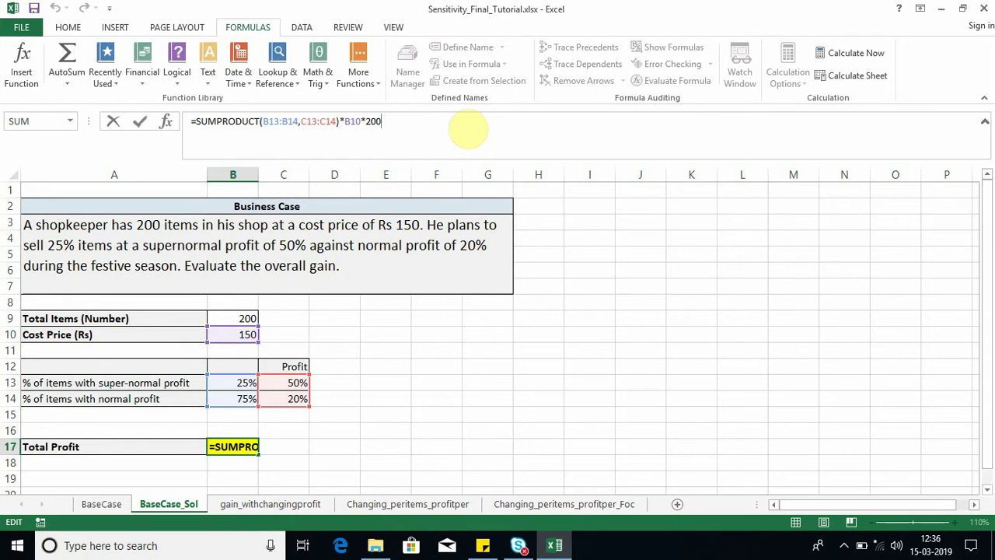
pyautogui.press('Return')
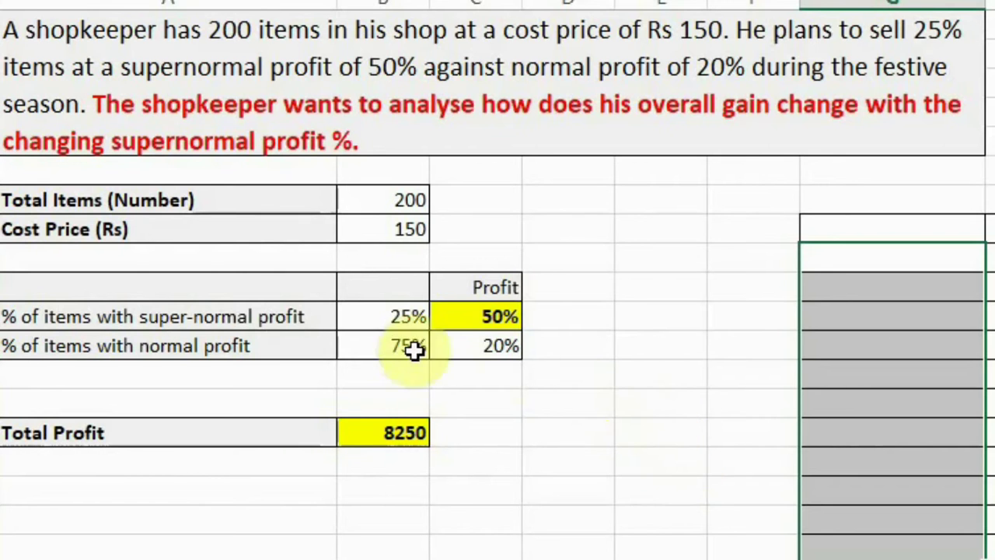
# Examine the super-normal profit input in C13 and the Total Profit cell B17 on the gain_withchangingprofit sheet.
pyautogui.click(490, 317)
pyautogui.hotkey('ctrl', 'b')
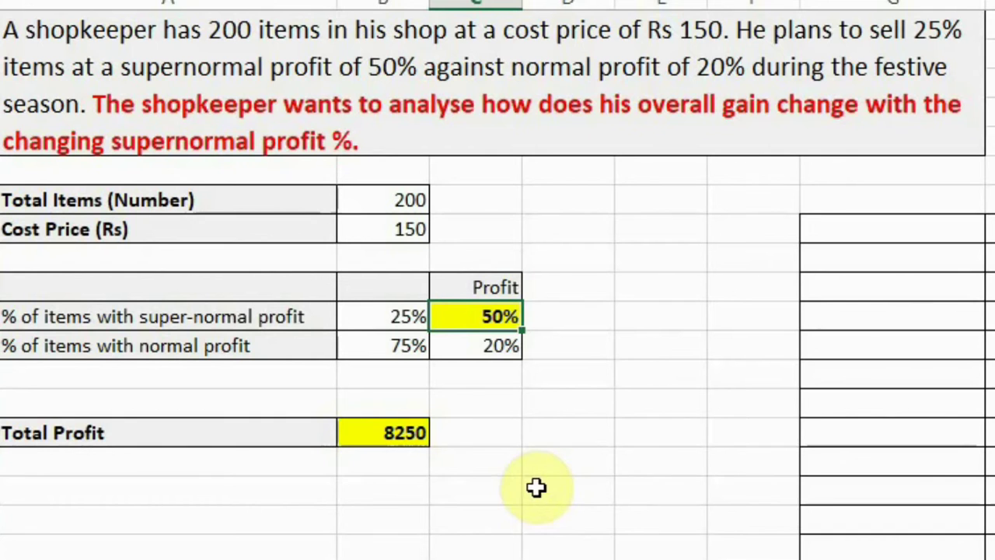
pyautogui.click(363, 433)
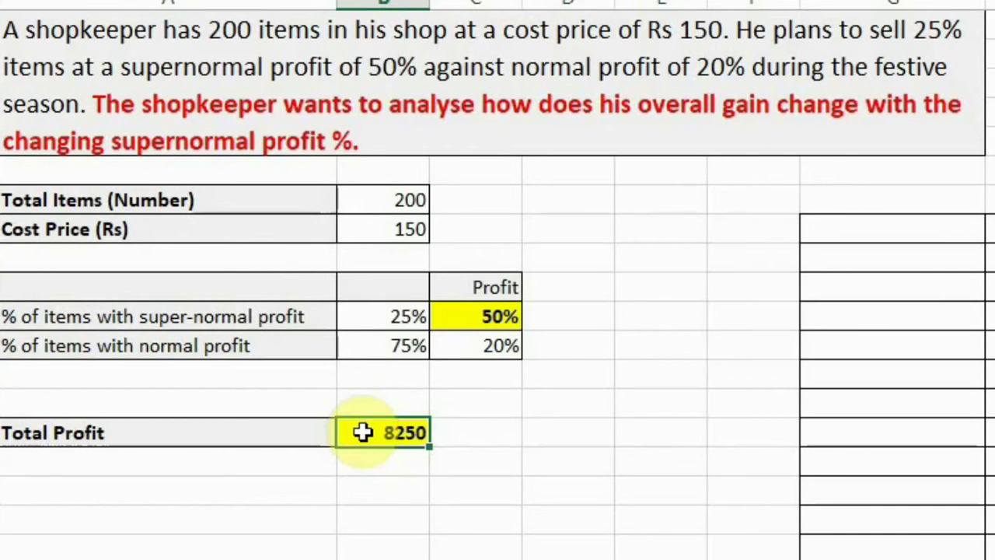
pyautogui.click(455, 324)
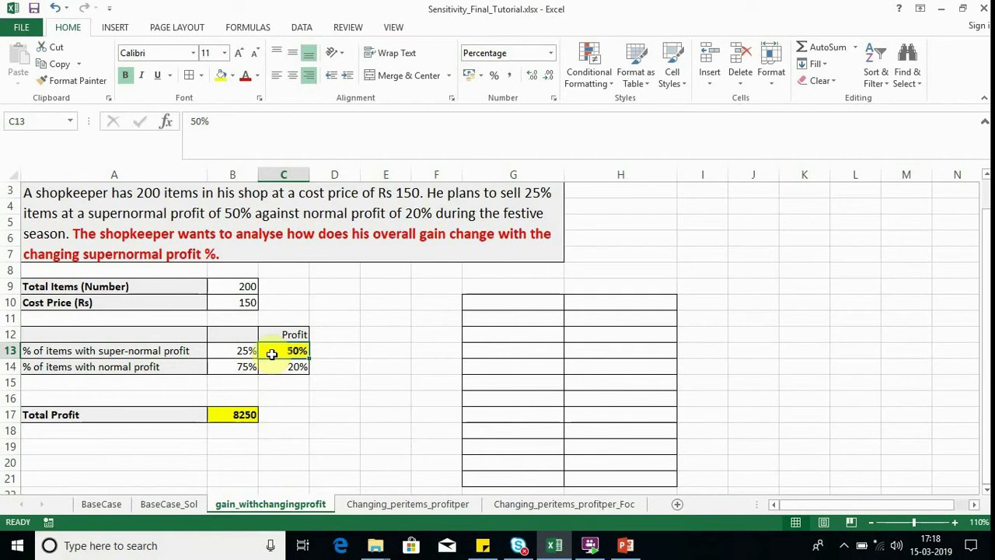
# Enter the header "Super Normal Profit" in G10 and the starting value 20% in G11.
pyautogui.click(516, 302)
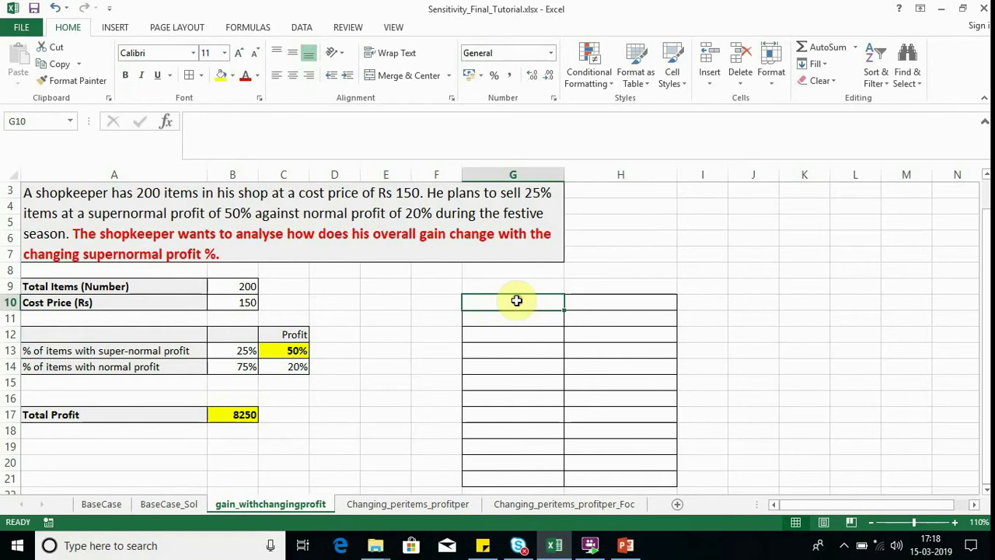
pyautogui.write('S')
pyautogui.write('uper Nor')
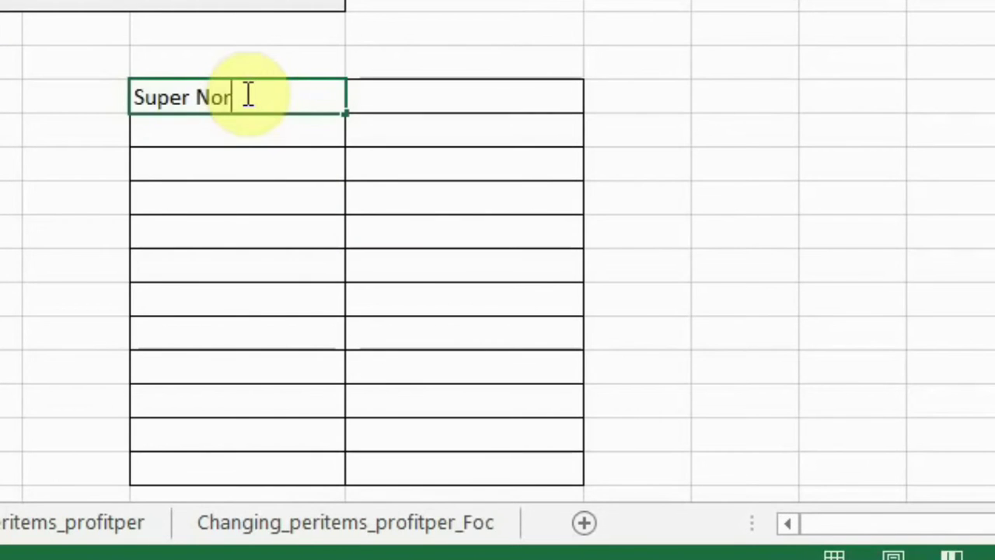
pyautogui.write('mal Profit')
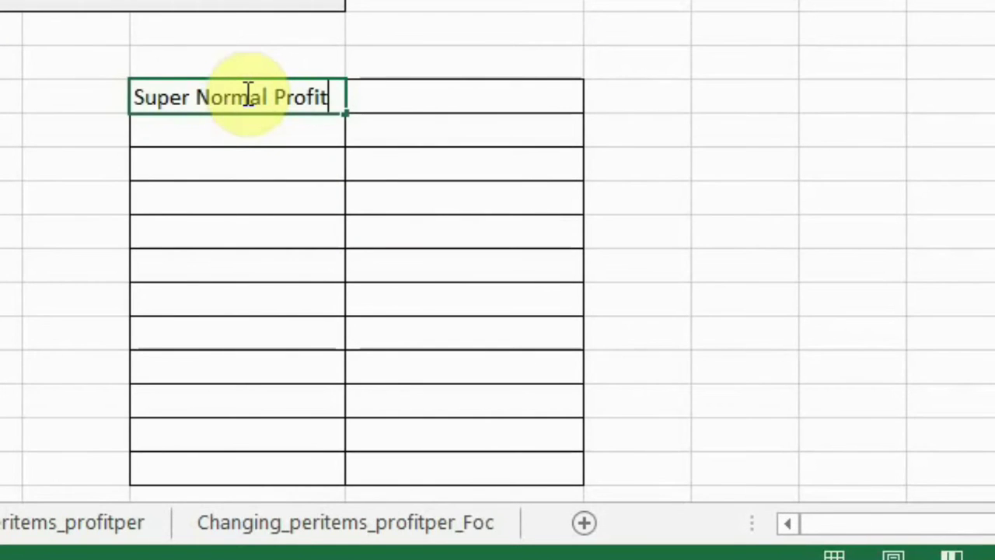
pyautogui.press('Return')
pyautogui.write('20')
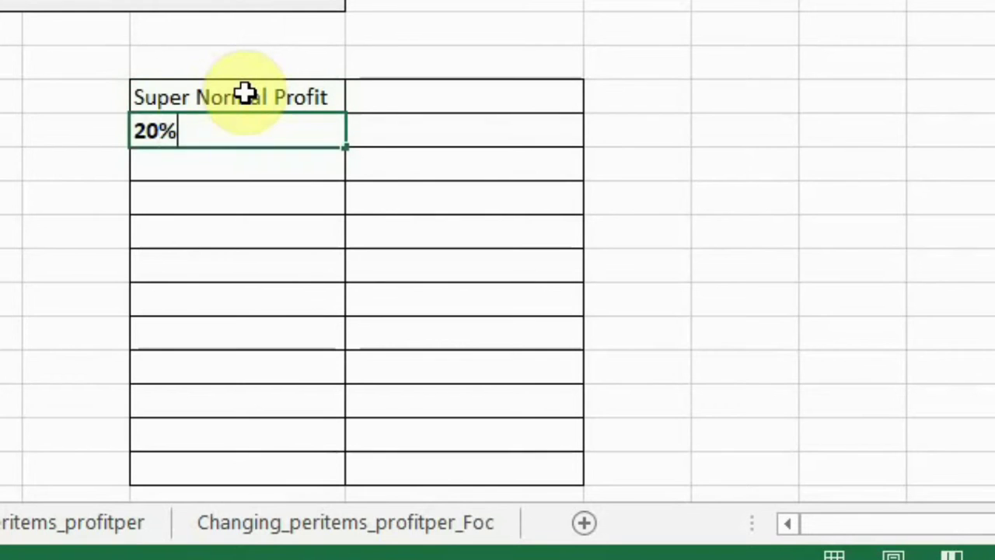
pyautogui.press('Return')
# Enter =G11+10% in G12 and fill the formula down through G21.
pyautogui.write('=')
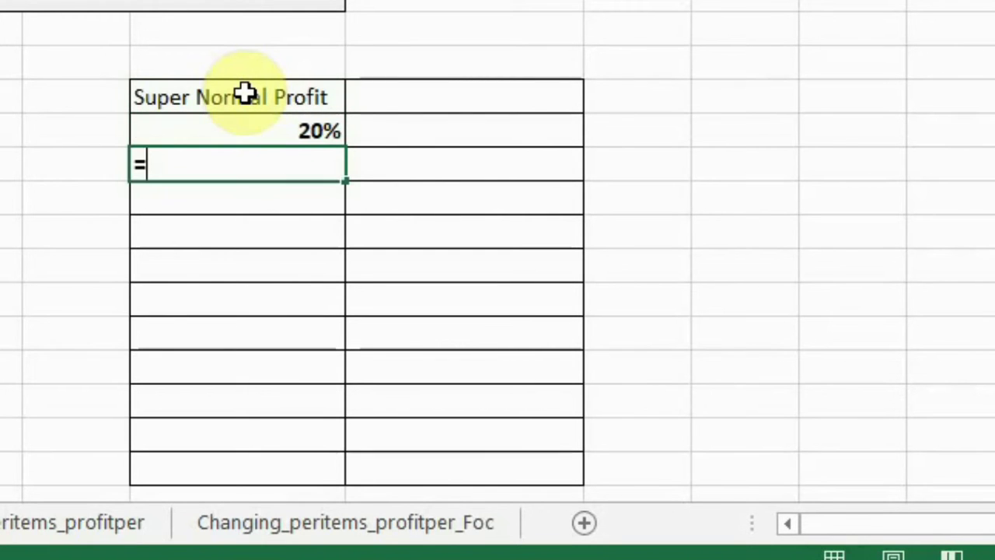
pyautogui.press('Up')
pyautogui.write('+10%')
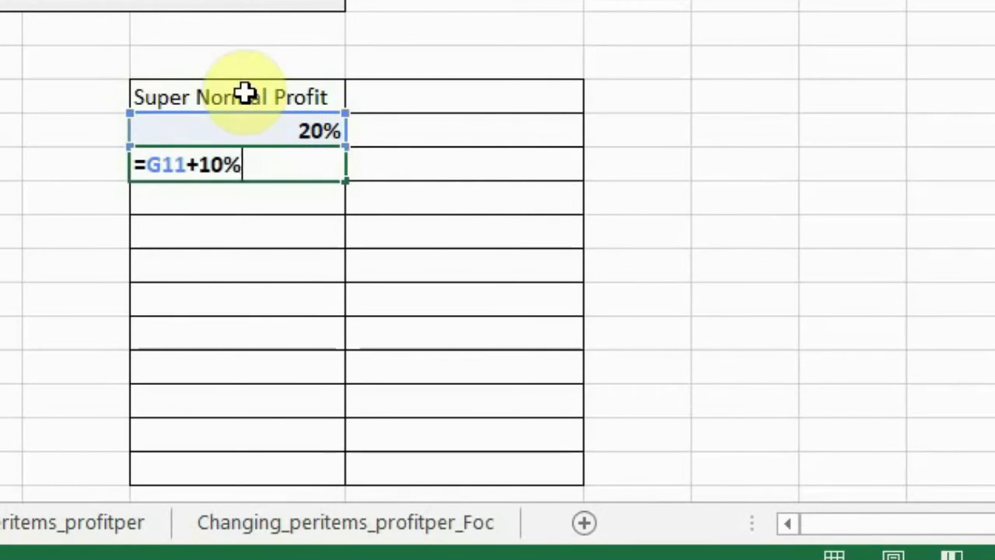
pyautogui.press('Return')
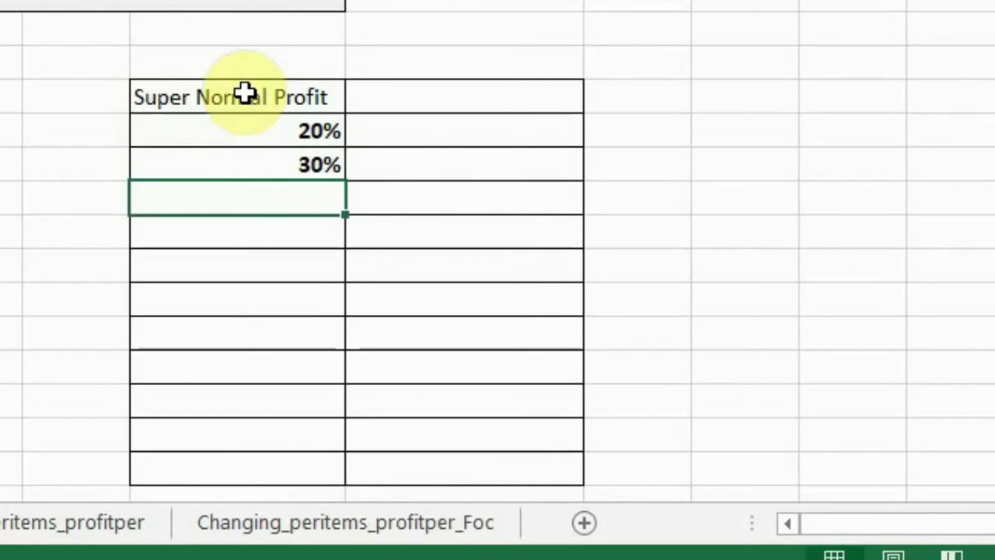
pyautogui.press('Up')
pyautogui.moveTo(345, 185); pyautogui.dragTo(333, 481)
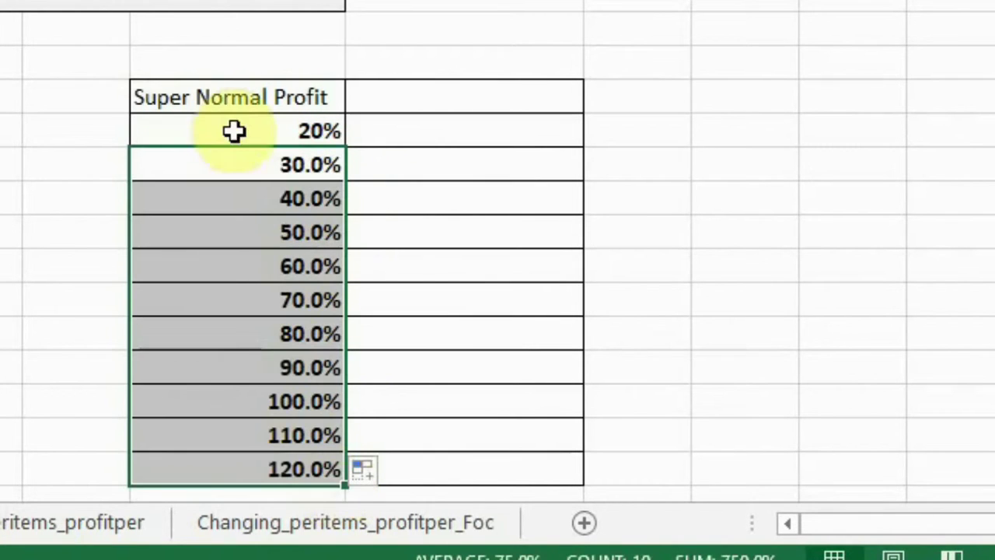
# Format the percentages in G11:G21 to show no decimal places.
pyautogui.moveTo(233, 131); pyautogui.dragTo(232, 300)
pyautogui.moveTo(232, 370); pyautogui.dragTo(230, 461)
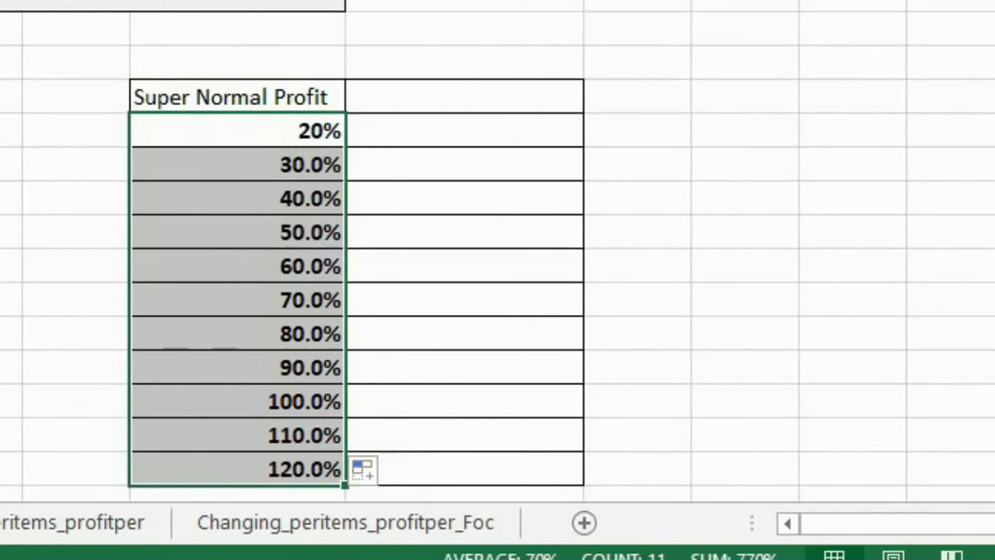
pyautogui.click(523, 34)
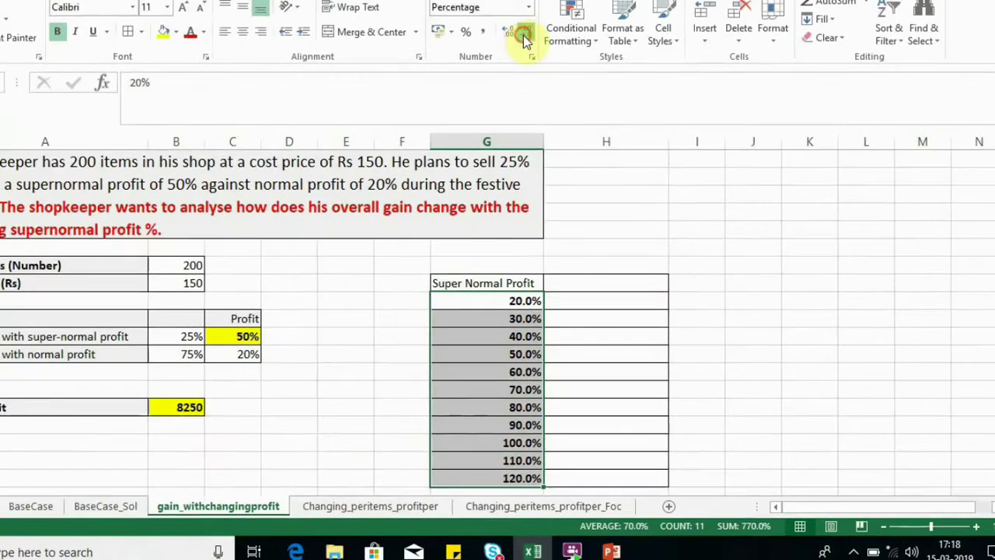
pyautogui.click(524, 34)
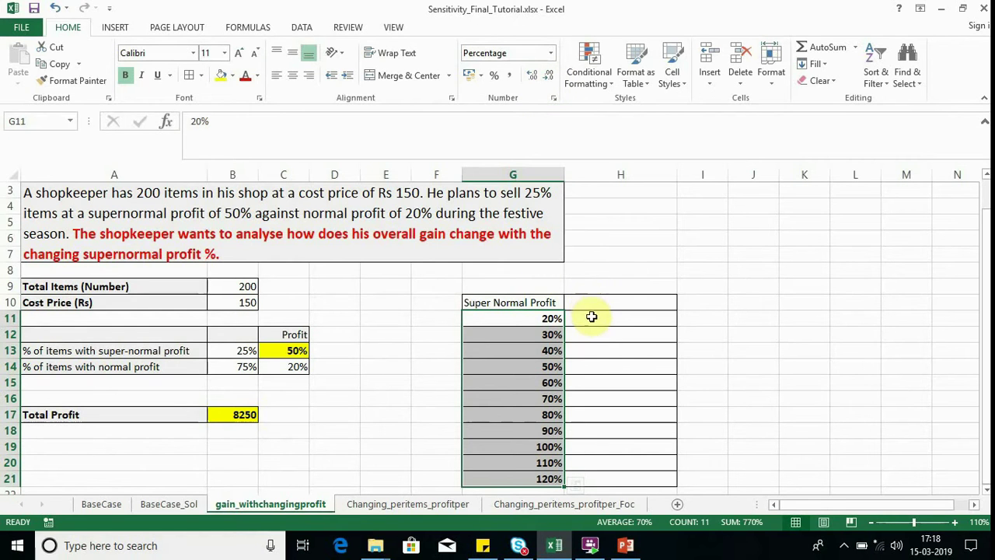
pyautogui.click(592, 317)
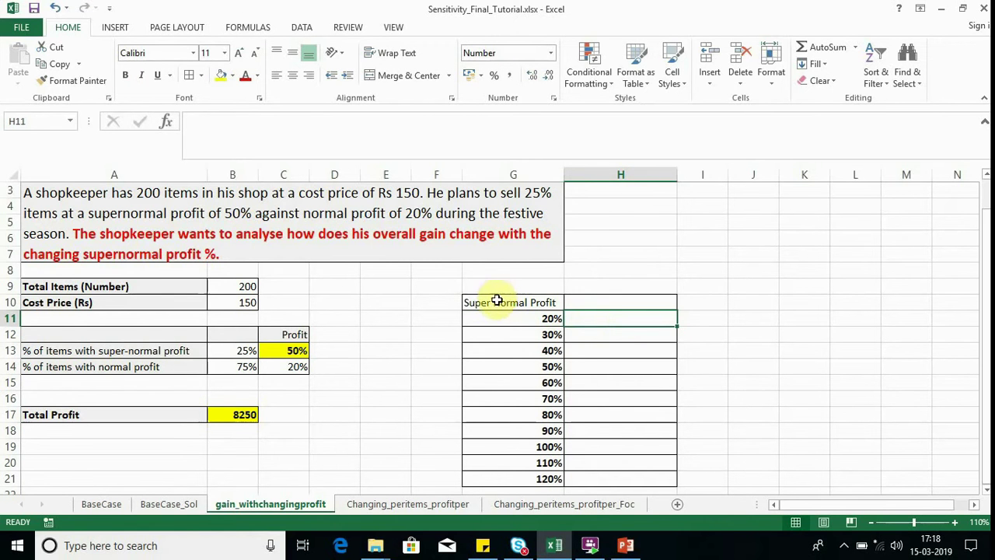
pyautogui.moveTo(505, 303); pyautogui.dragTo(595, 479)
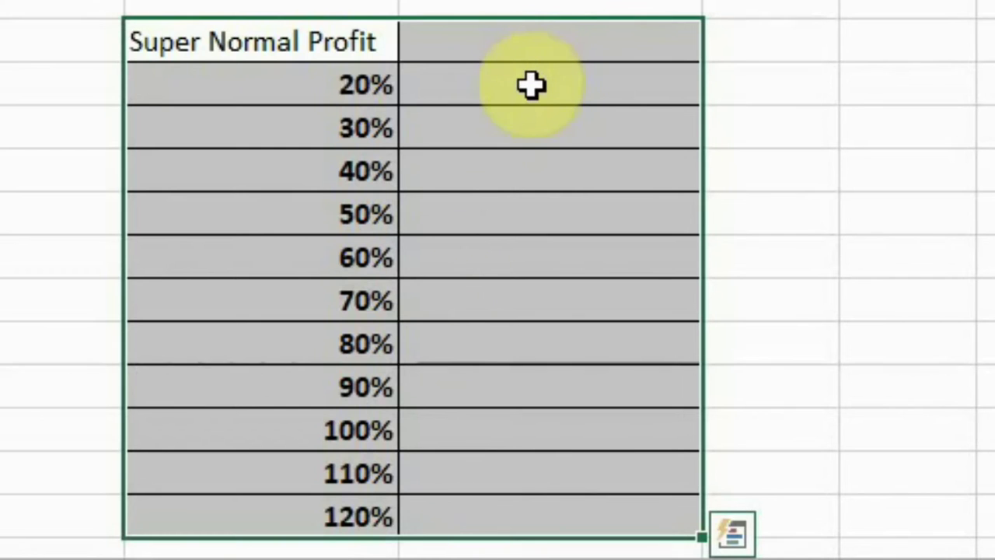
pyautogui.click(531, 86)
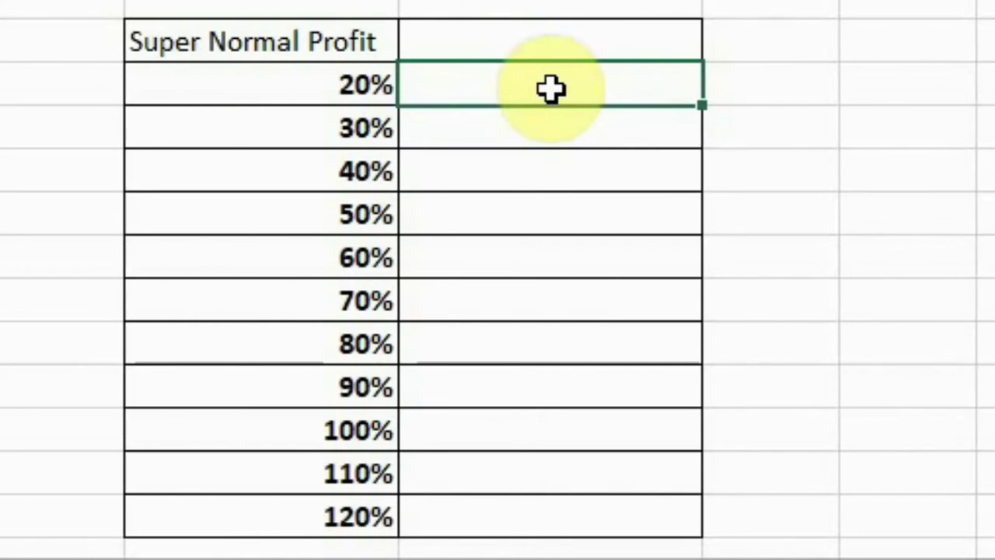
pyautogui.click(290, 86)
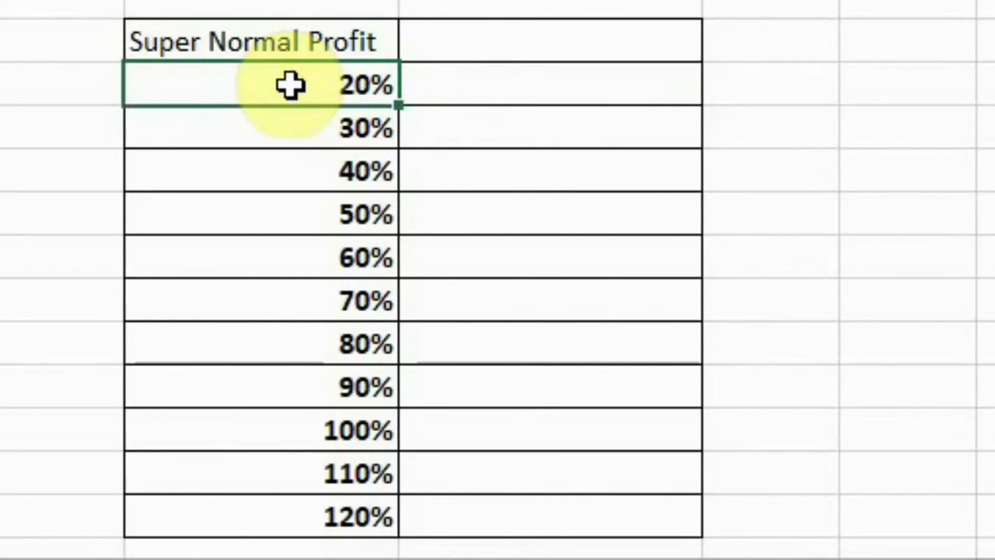
pyautogui.click(487, 178)
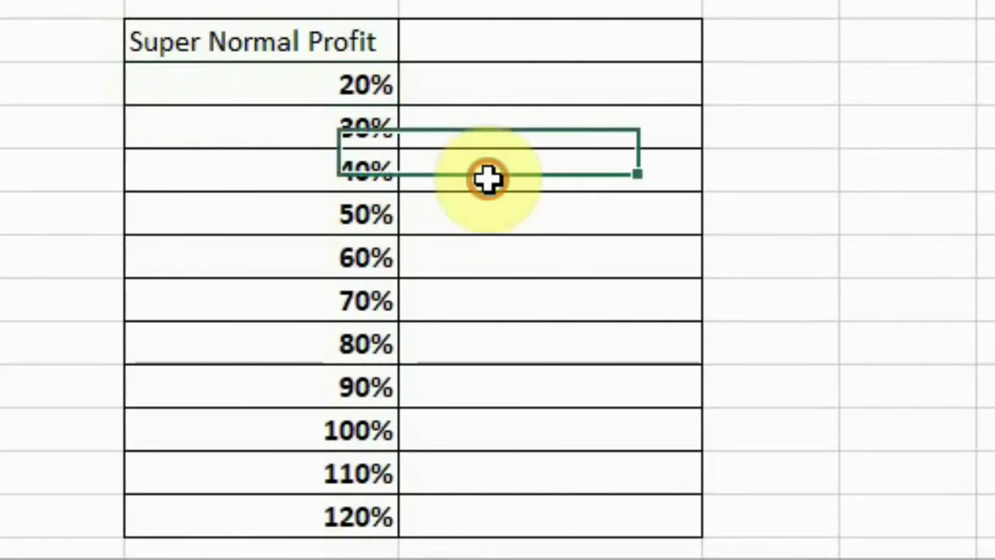
pyautogui.click(283, 177)
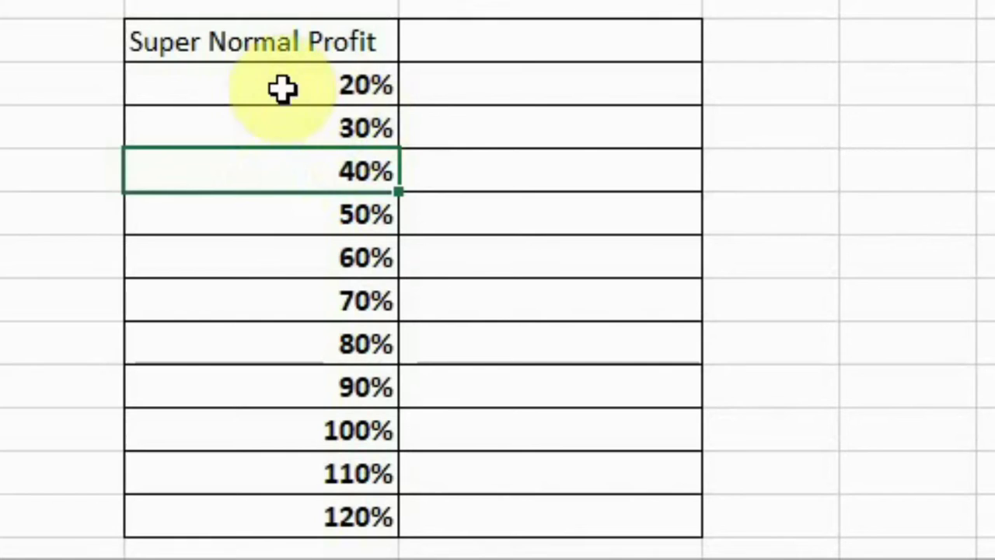
pyautogui.click(247, 45)
pyautogui.moveTo(248, 45); pyautogui.dragTo(565, 527)
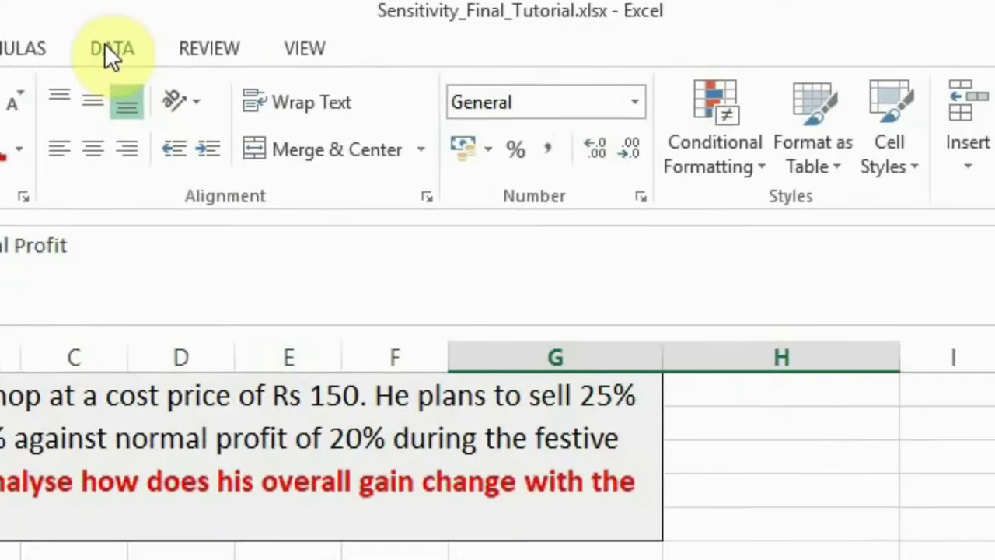
pyautogui.click(189, 66)
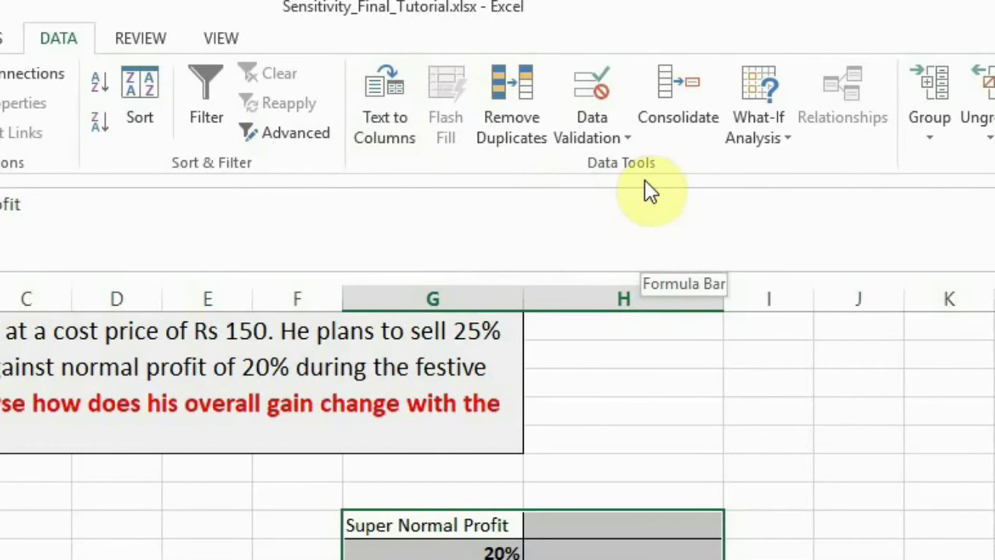
pyautogui.click(775, 140)
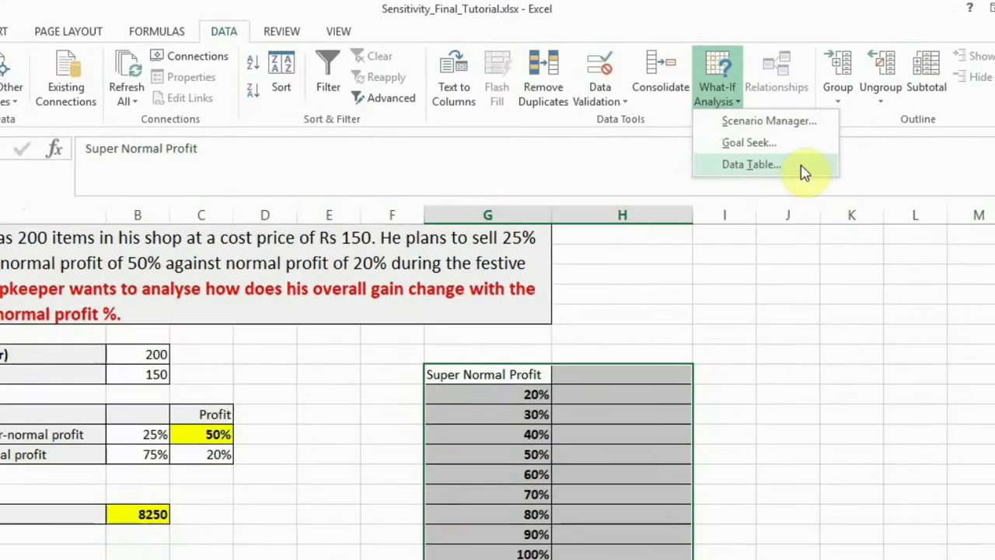
pyautogui.click(877, 230)
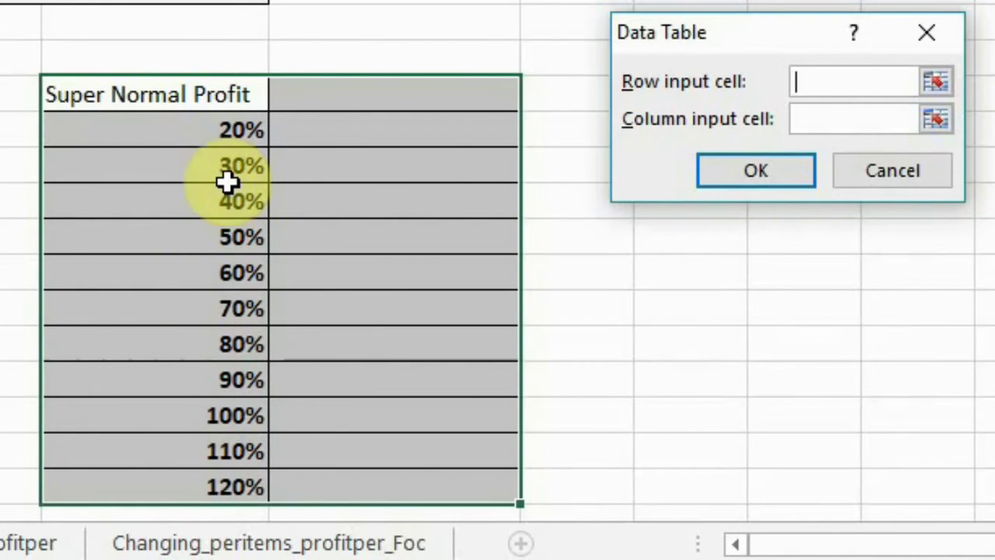
pyautogui.click(860, 120)
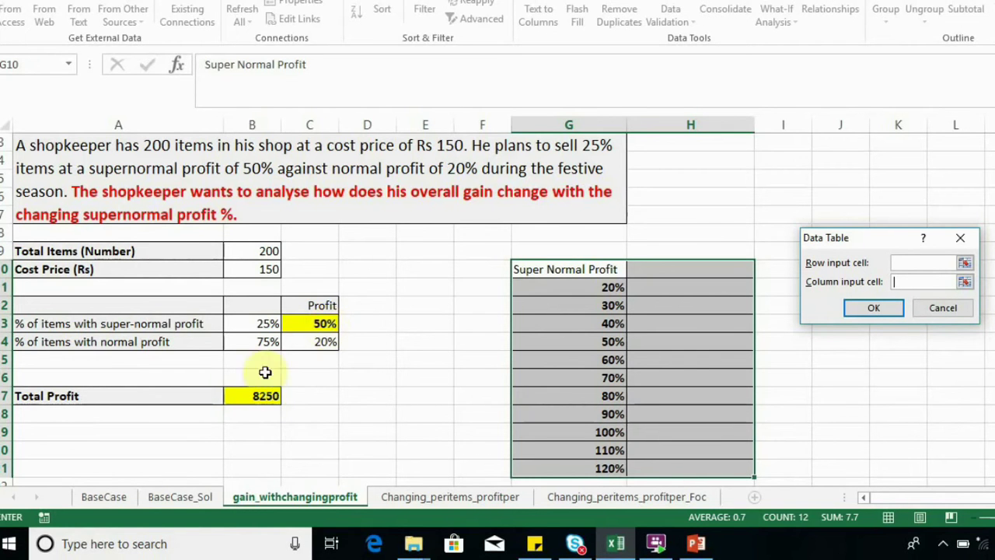
pyautogui.click(943, 310)
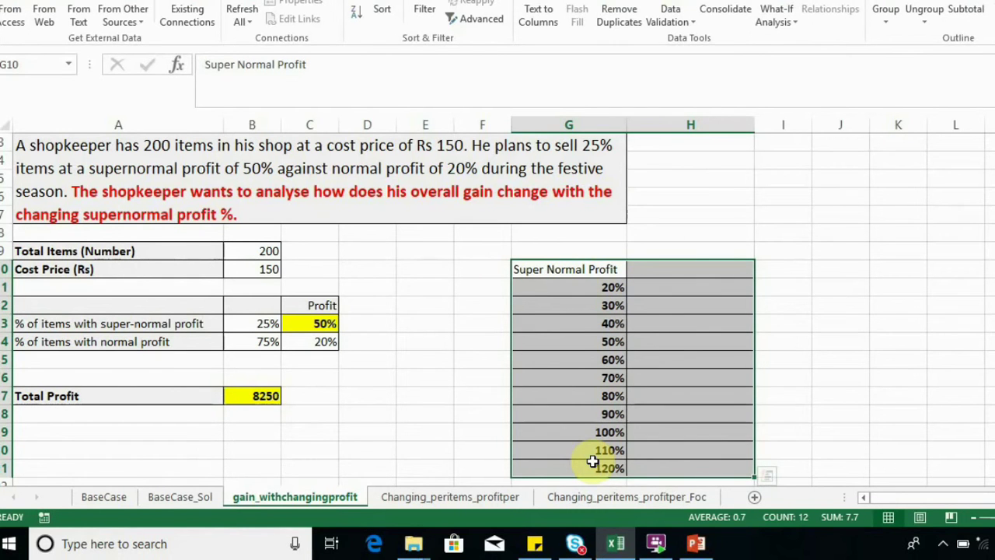
# Link H10 to the Total Profit cell with the formula =B17.
pyautogui.click(687, 269)
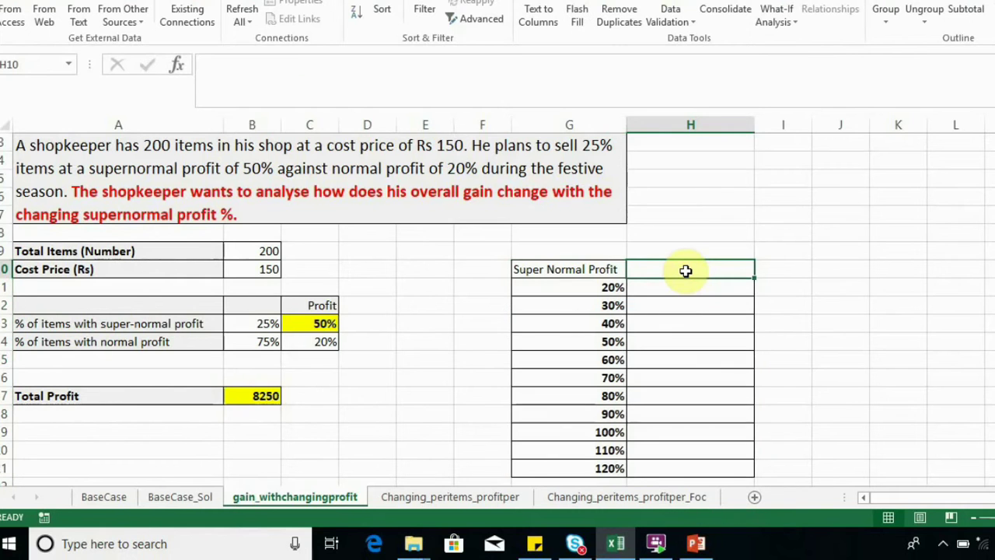
pyautogui.write('=')
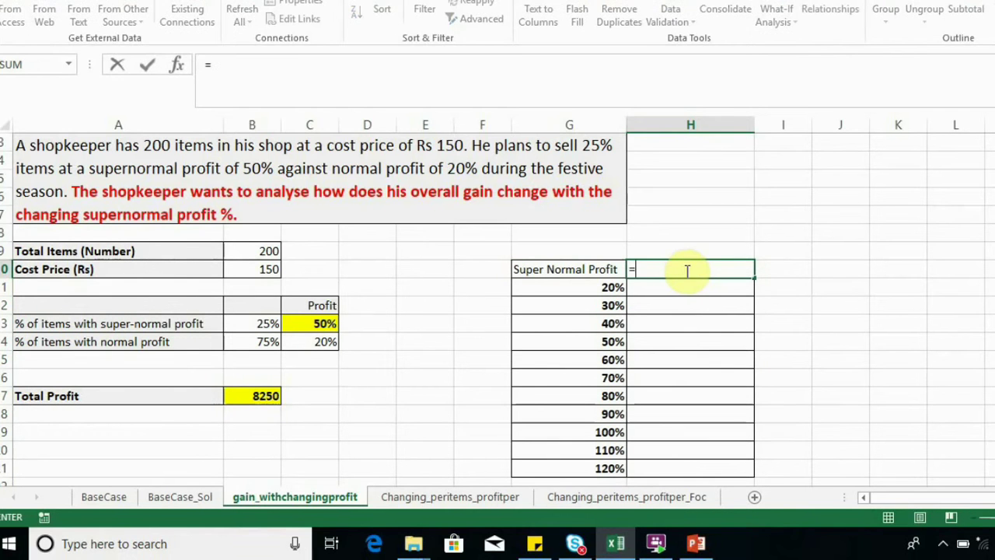
pyautogui.click(264, 397)
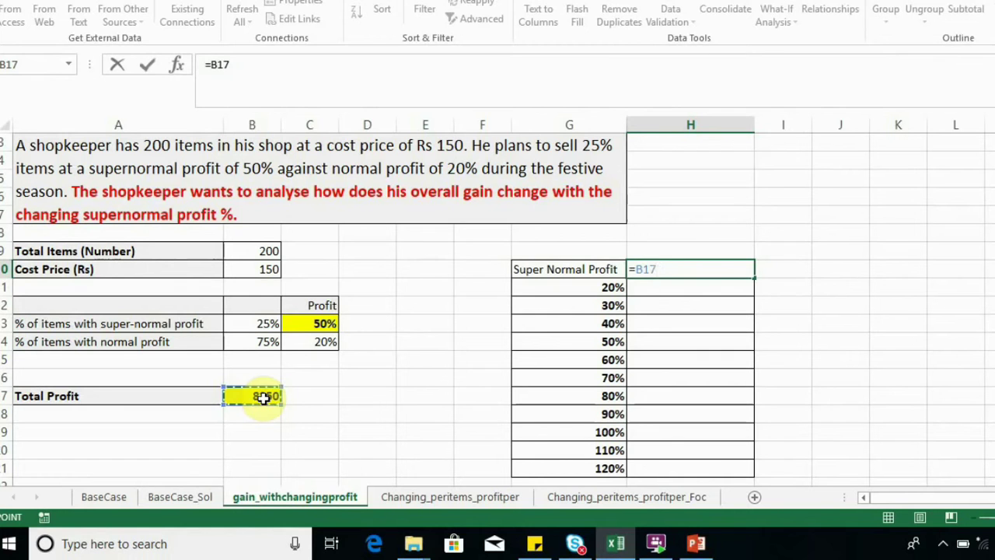
pyautogui.press('Return')
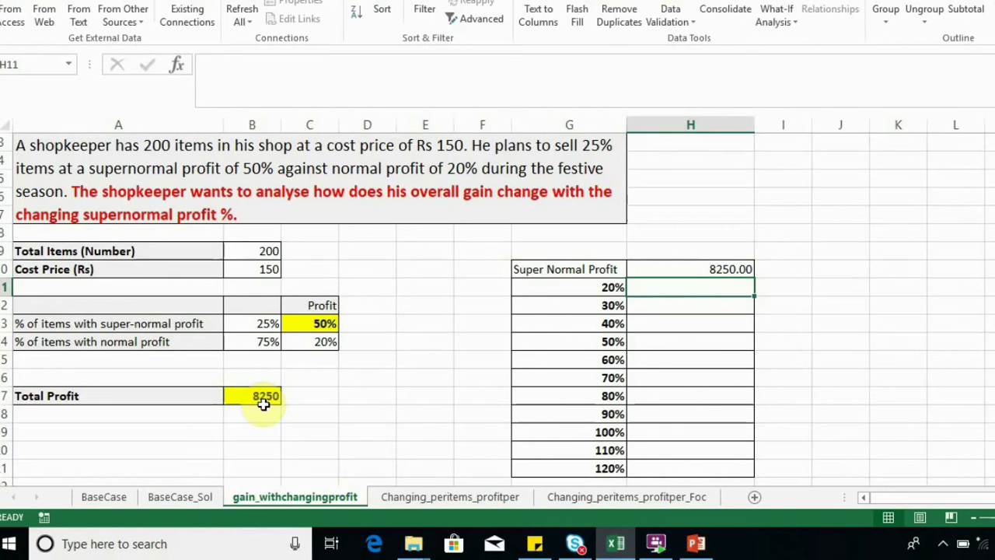
pyautogui.click(714, 269)
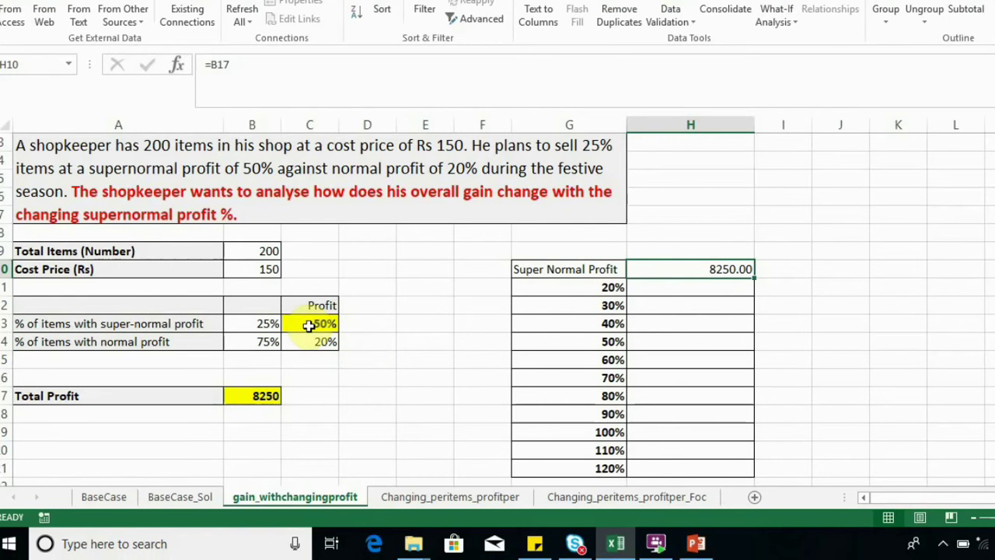
# Create a one-variable data table on G10:H21 with C13 as the column input cell.
pyautogui.moveTo(565, 267); pyautogui.dragTo(695, 465)
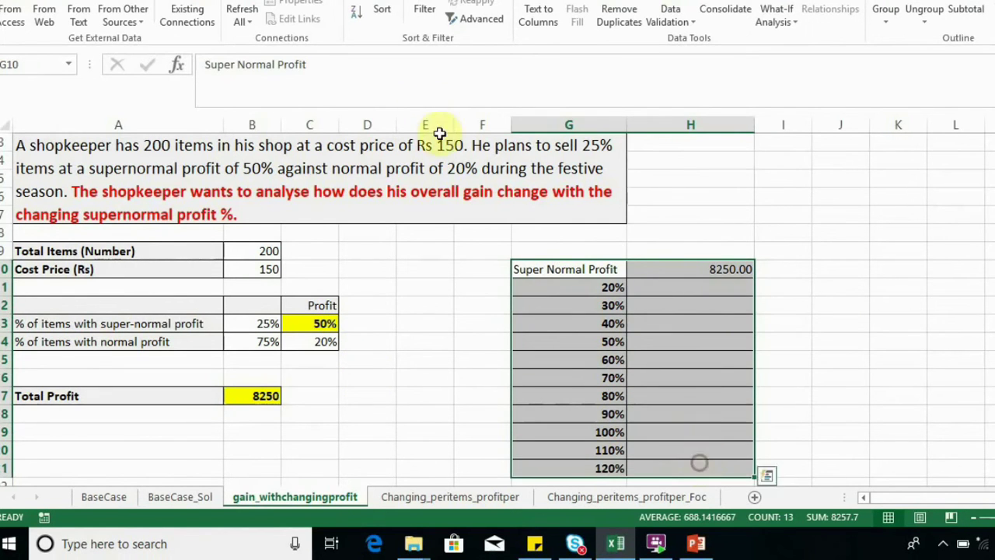
pyautogui.click(783, 26)
pyautogui.click(804, 81)
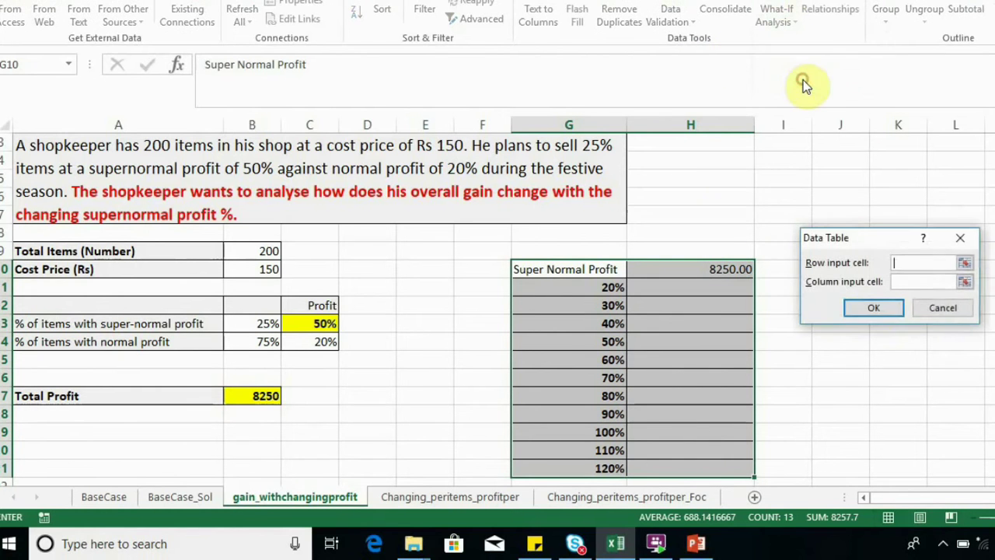
pyautogui.click(919, 283)
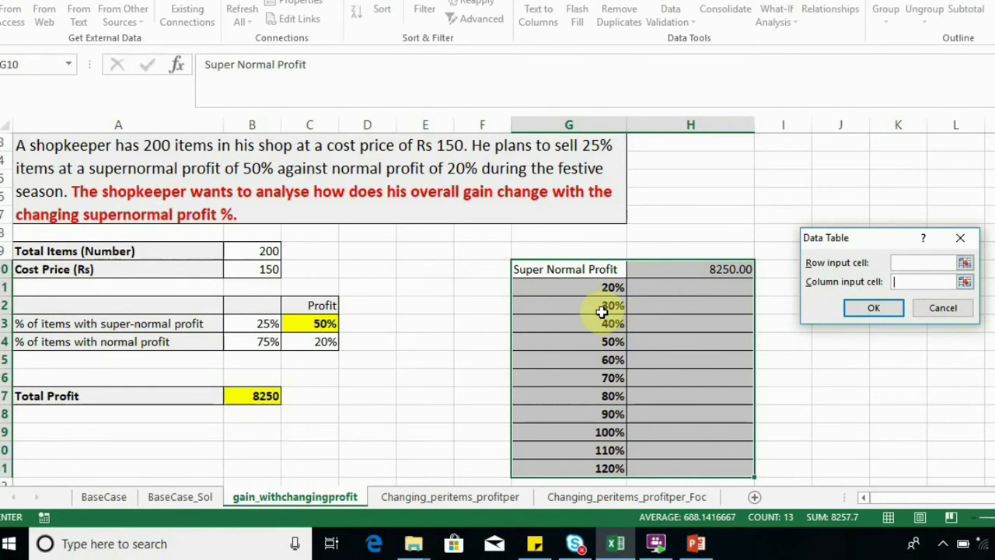
pyautogui.click(317, 326)
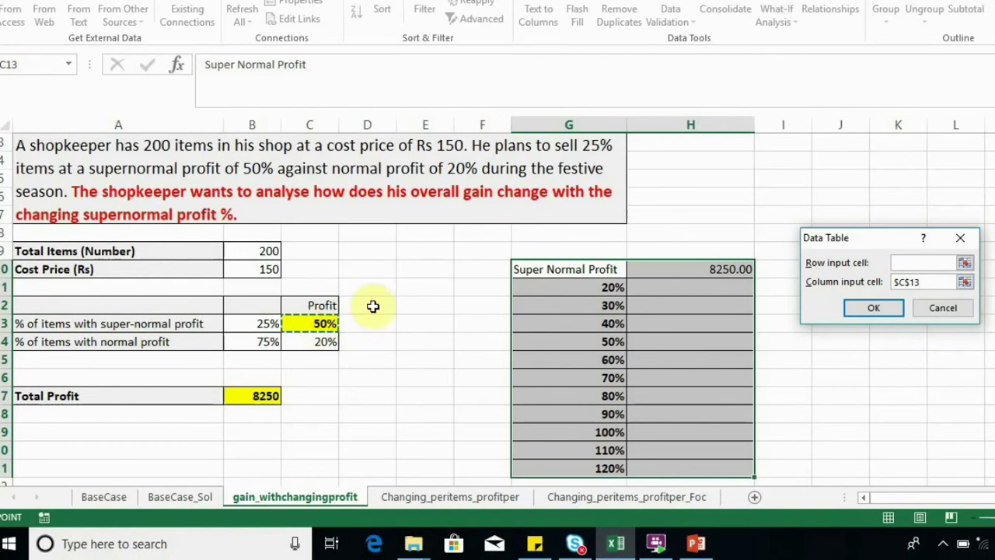
pyautogui.click(876, 308)
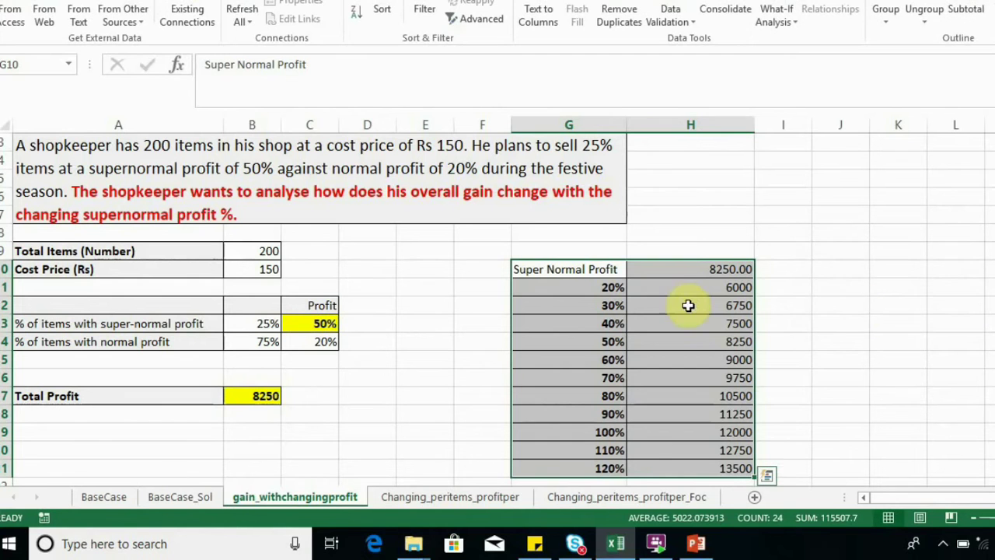
pyautogui.click(794, 288)
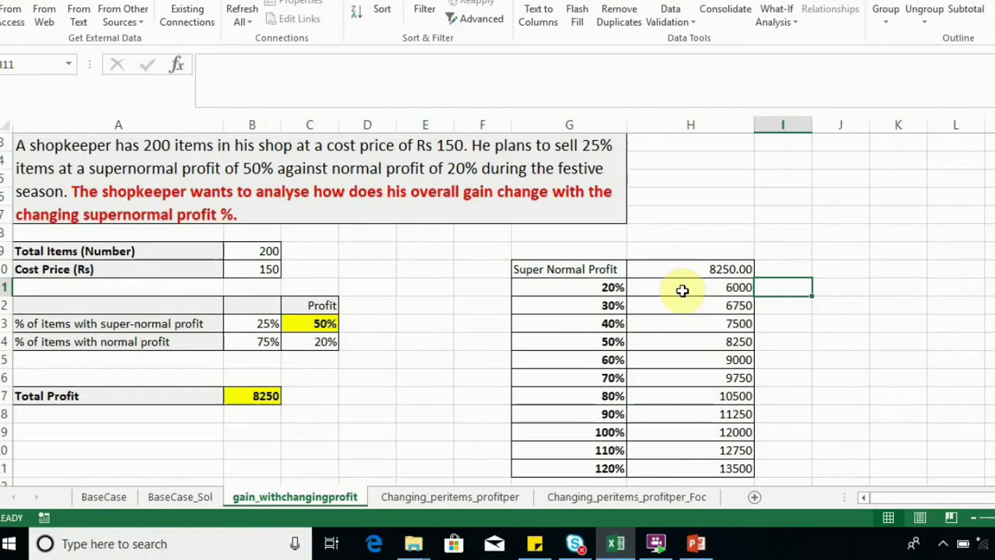
# Insert a Scatter with Straight Lines and Markers chart of G11:H21 and move it away from the input data.
pyautogui.moveTo(682, 290); pyautogui.dragTo(685, 467)
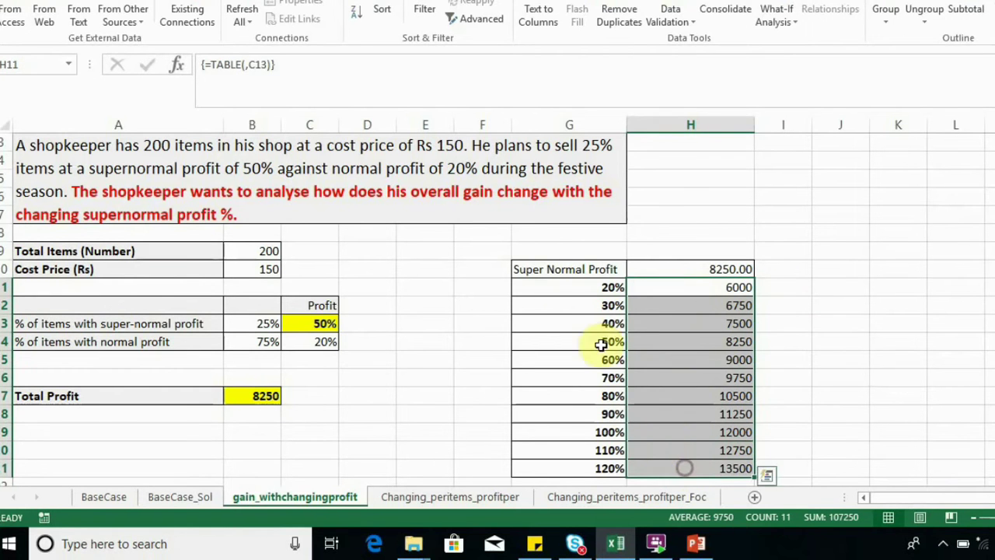
pyautogui.moveTo(568, 287); pyautogui.dragTo(567, 467)
pyautogui.click(561, 284)
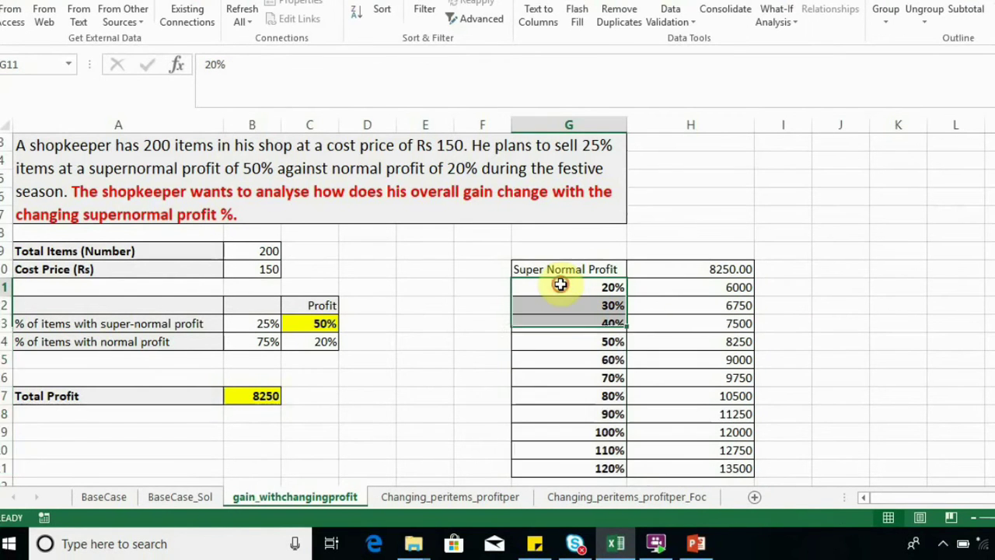
pyautogui.hotkey('ctrl', 'shift', 'Right')
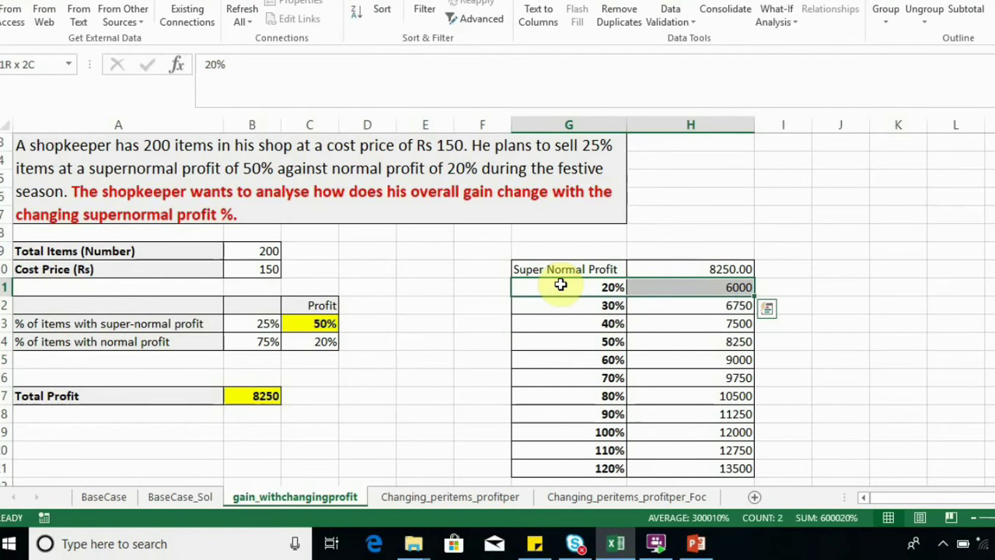
pyautogui.hotkey('ctrl', 'shift', 'Down')
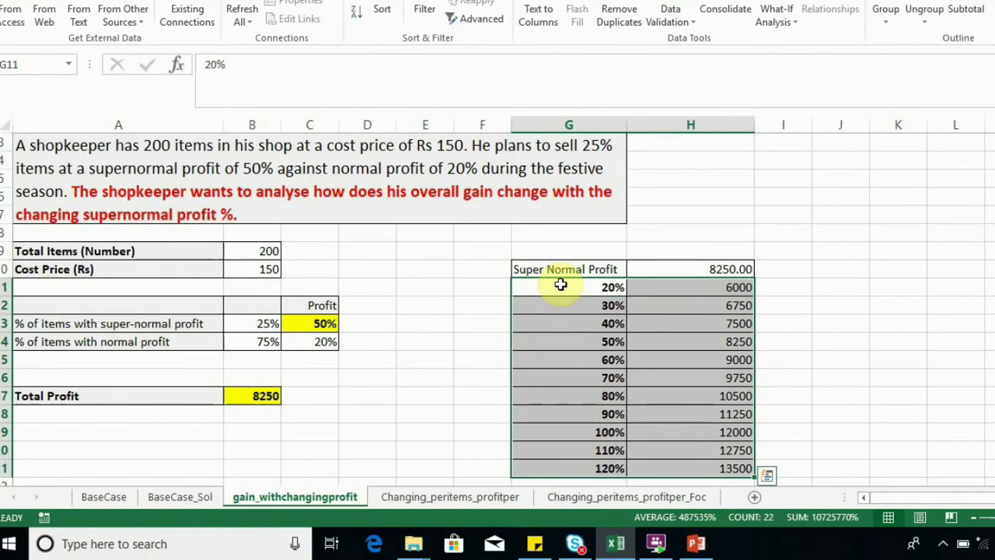
pyautogui.click(93, 0)
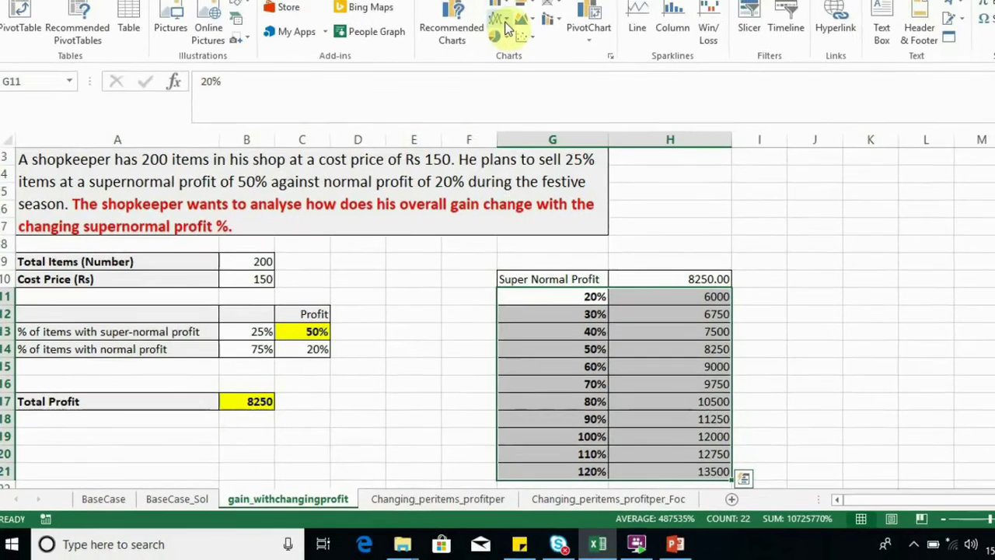
pyautogui.click(507, 29)
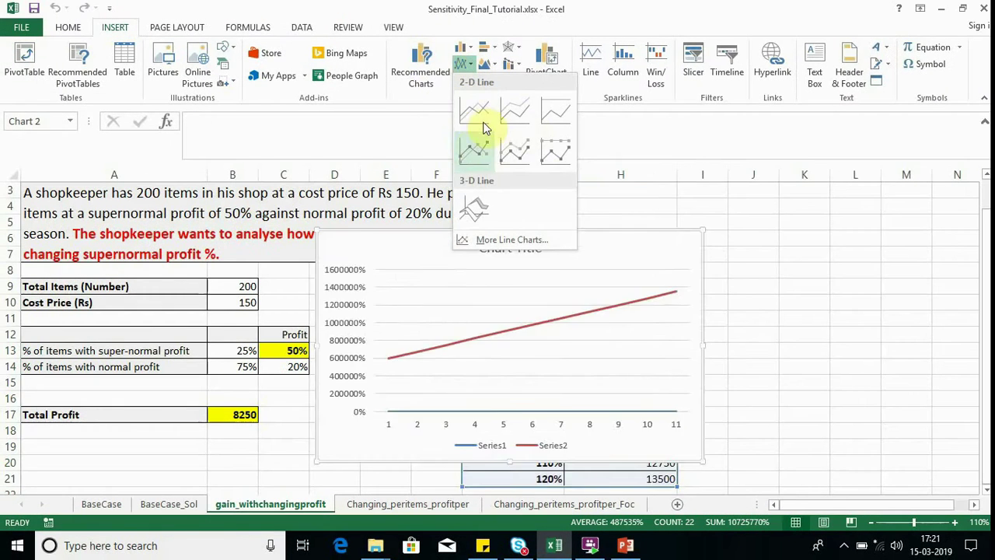
pyautogui.click(424, 63)
pyautogui.click(554, 237)
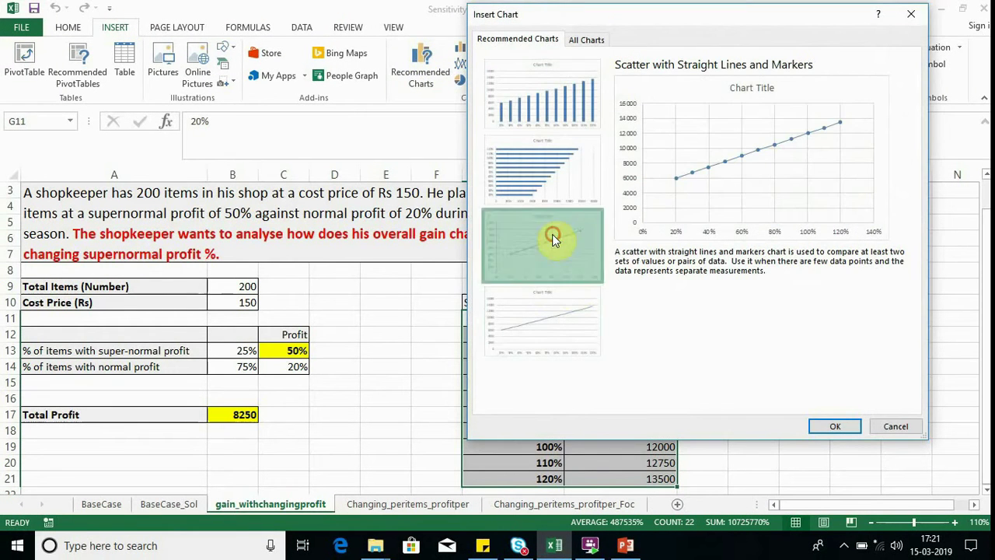
pyautogui.click(834, 428)
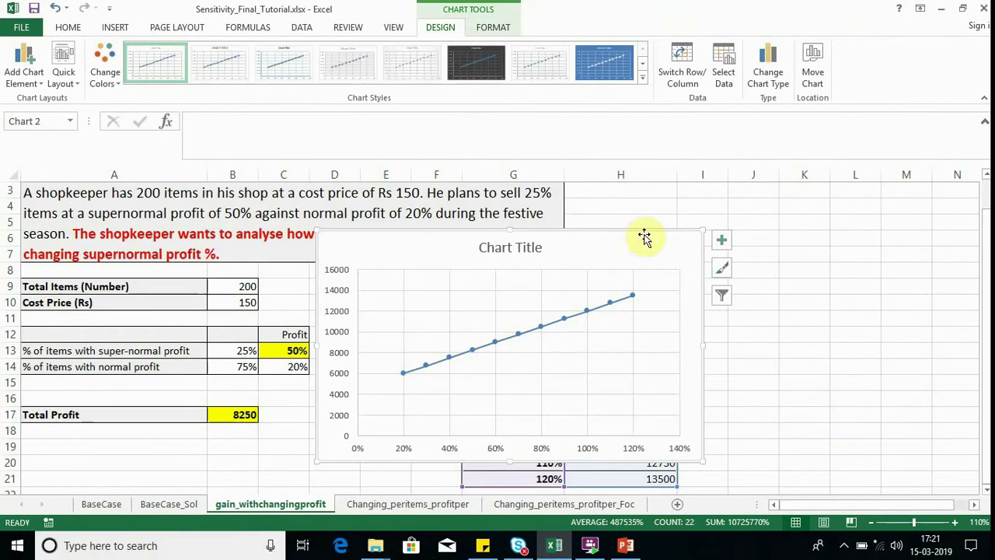
pyautogui.moveTo(644, 234); pyautogui.dragTo(933, 300)
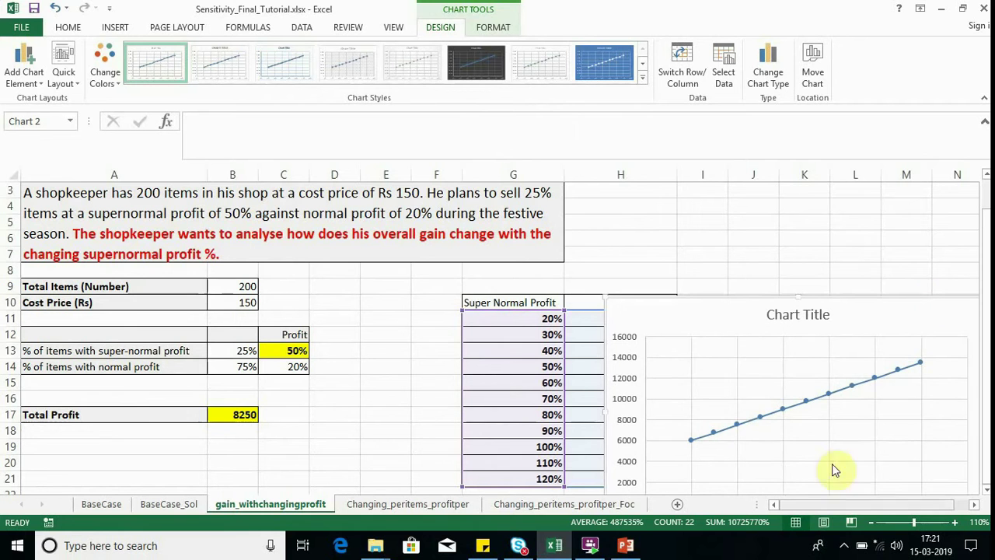
pyautogui.moveTo(739, 302); pyautogui.dragTo(704, 210)
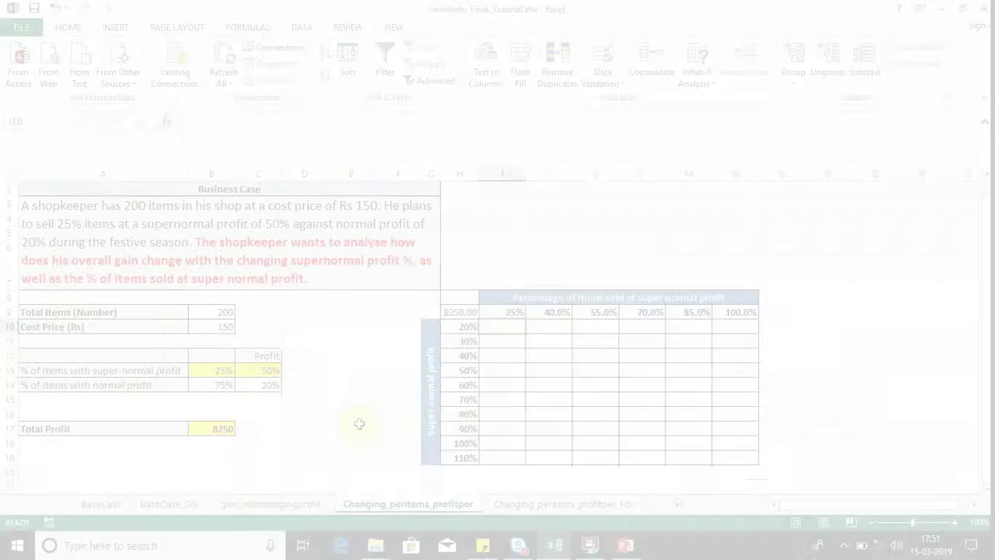
# Examine the inputs B13 and C13 and the empty two-way table layout on the Changing_peritems_profitper sheet.
pyautogui.click(348, 396)
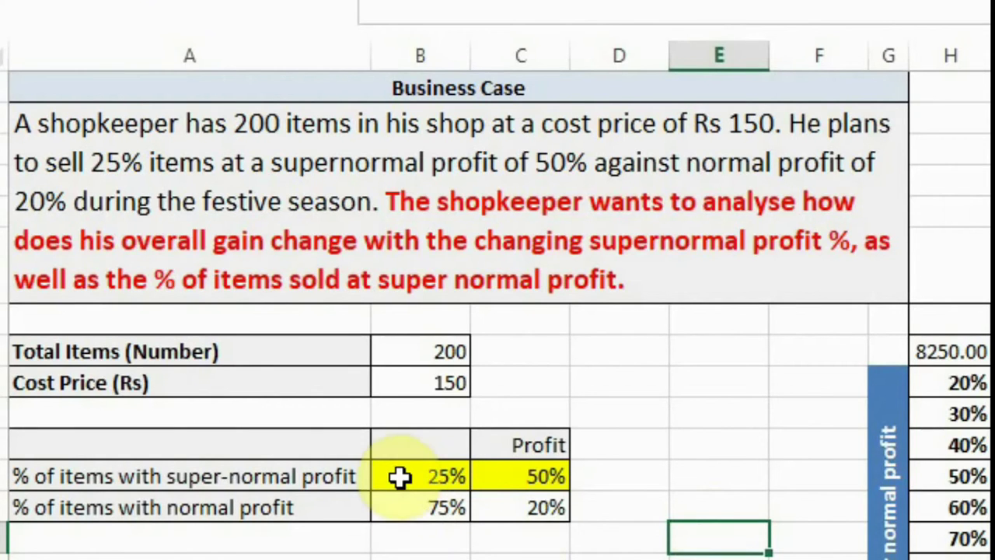
pyautogui.moveTo(408, 479); pyautogui.dragTo(498, 478)
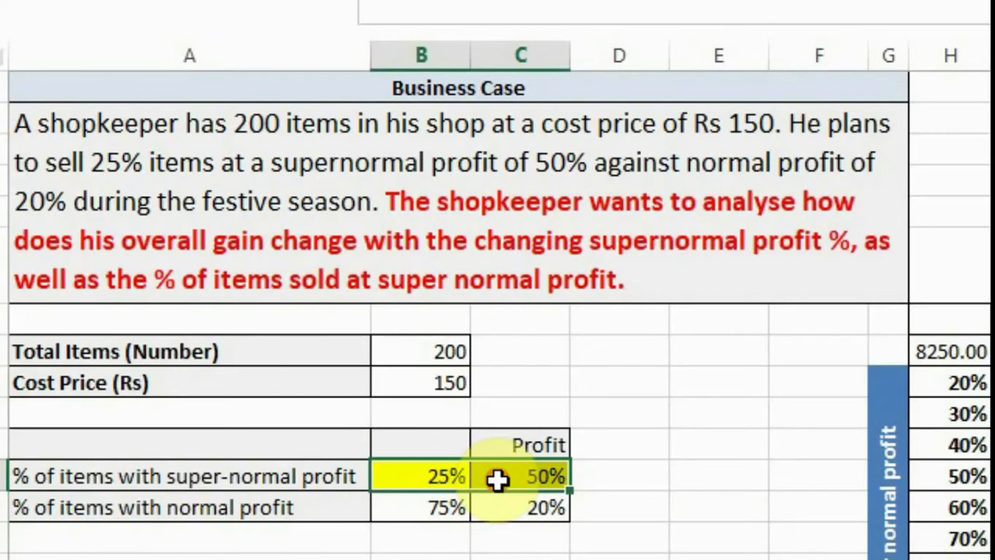
pyautogui.click(819, 471)
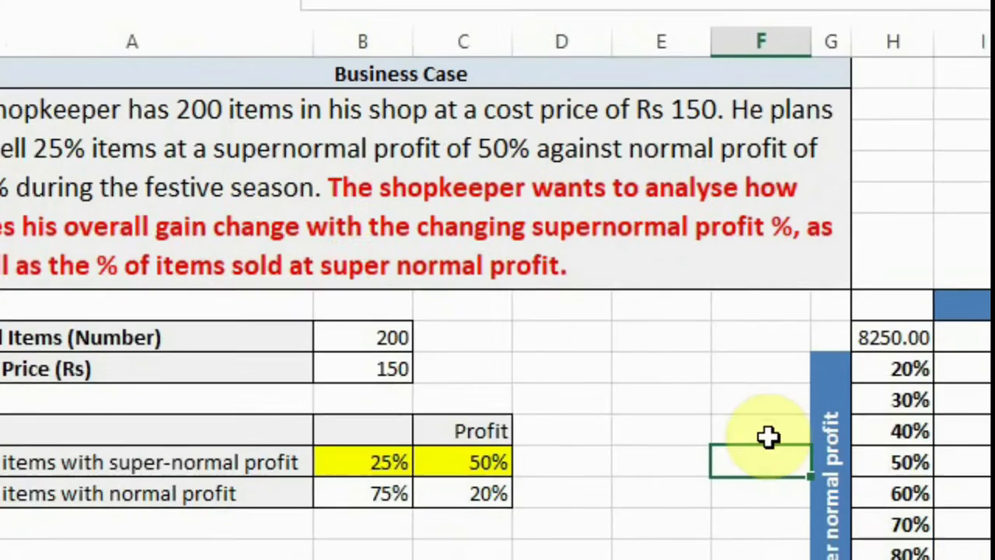
pyautogui.click(825, 449)
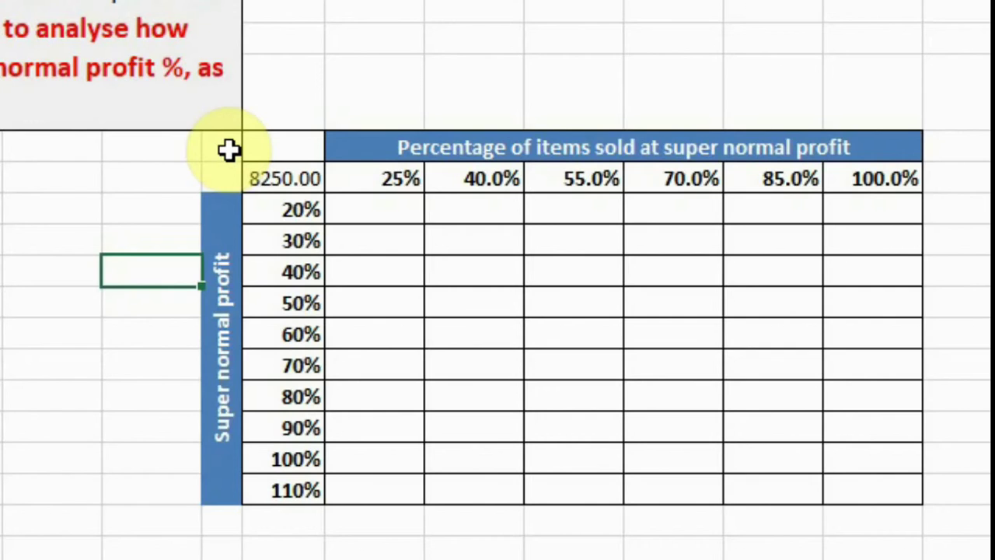
pyautogui.moveTo(229, 149); pyautogui.dragTo(735, 320)
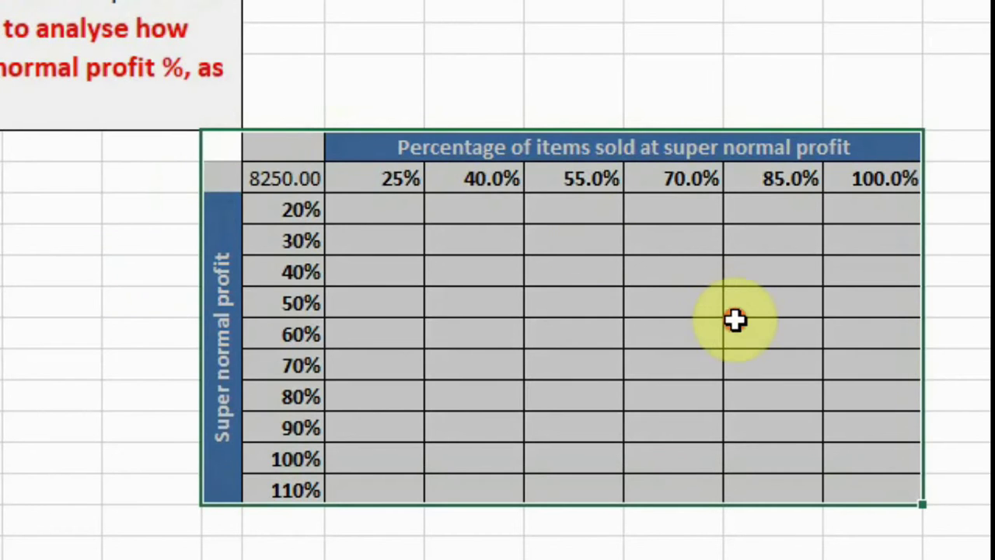
pyautogui.click(975, 400)
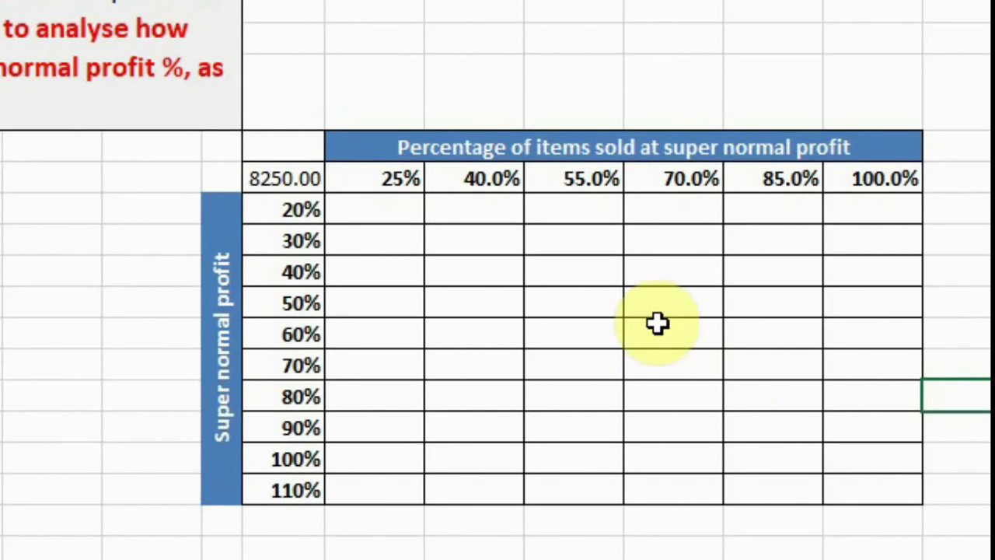
pyautogui.click(608, 304)
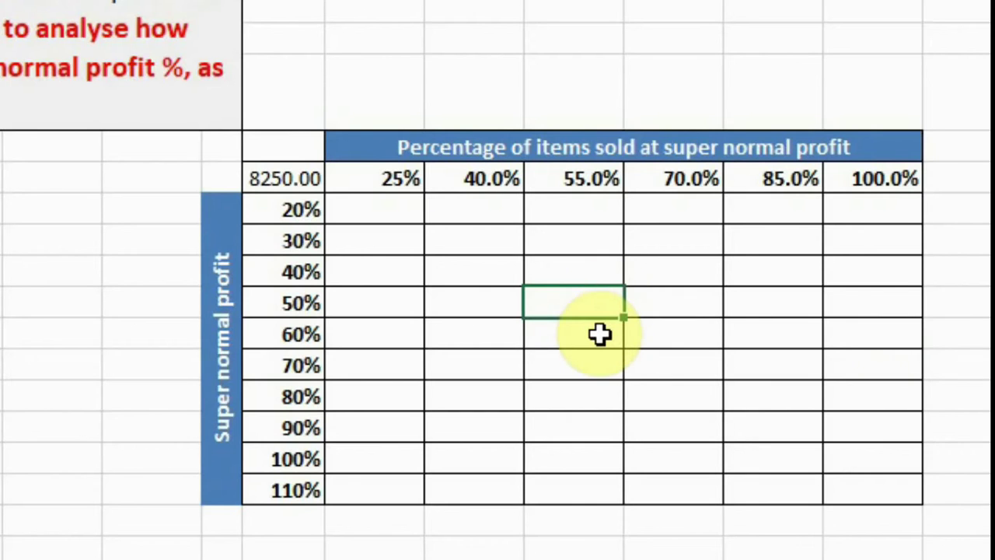
pyautogui.click(599, 334)
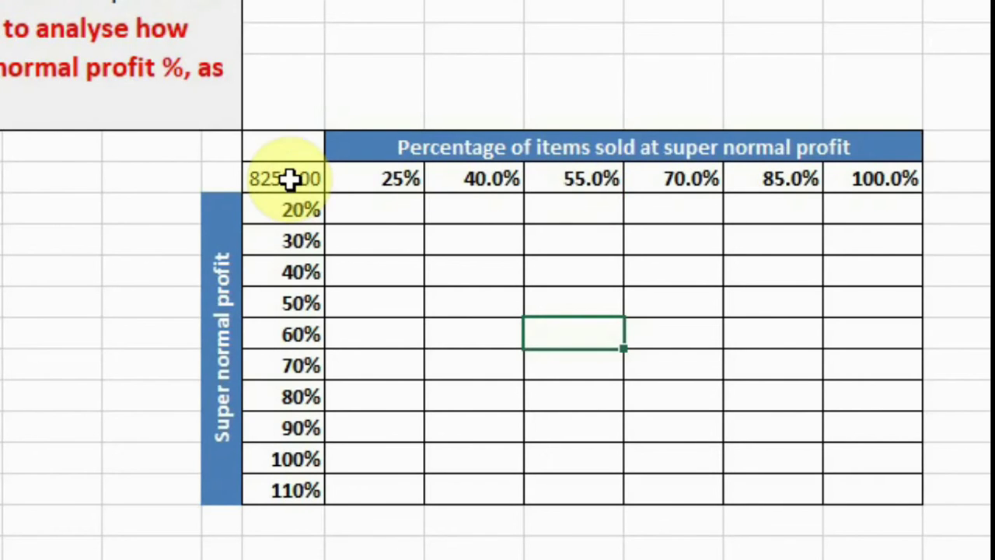
# Create a two-variable data table on H9:N19 with B13 as the row input cell and C13 as the column input cell.
pyautogui.moveTo(289, 179); pyautogui.dragTo(848, 486)
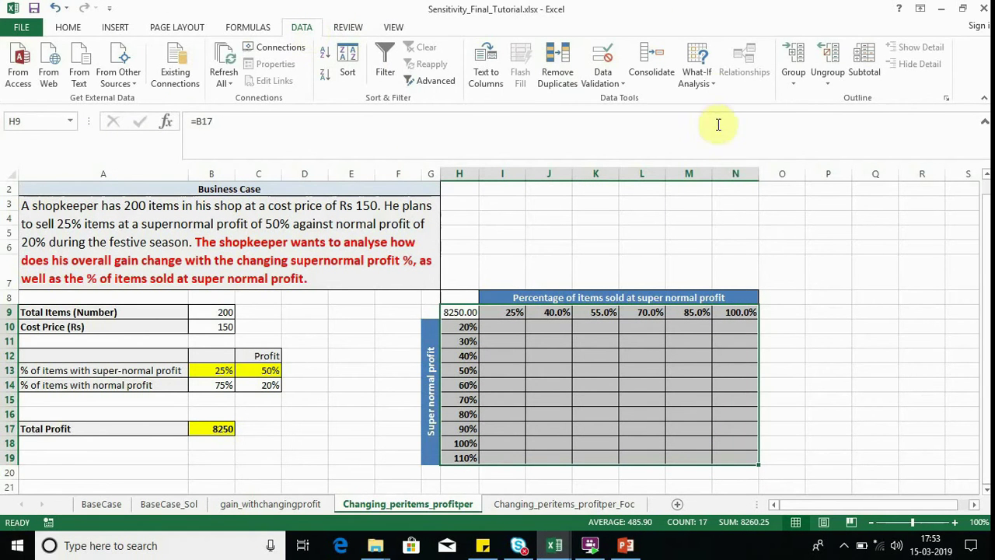
pyautogui.click(714, 86)
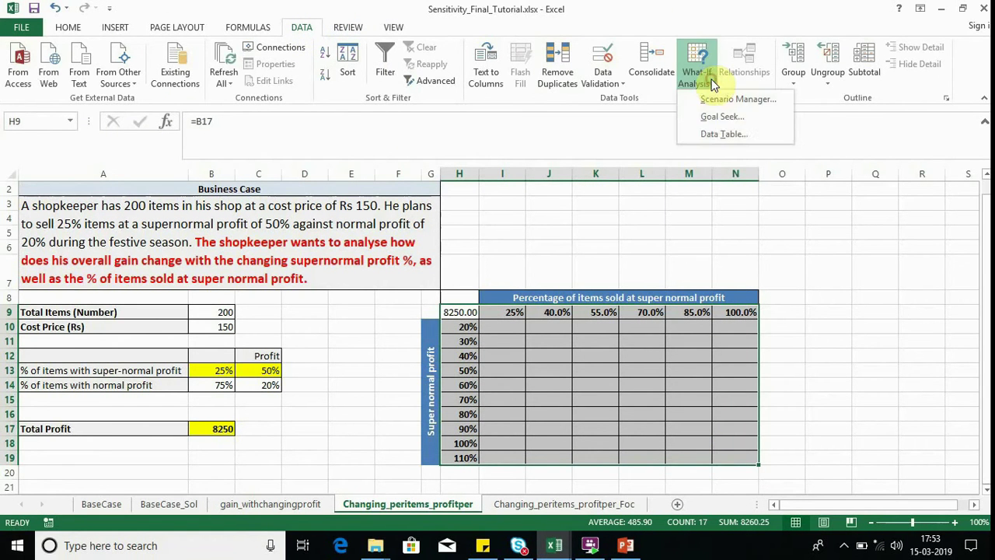
pyautogui.click(731, 134)
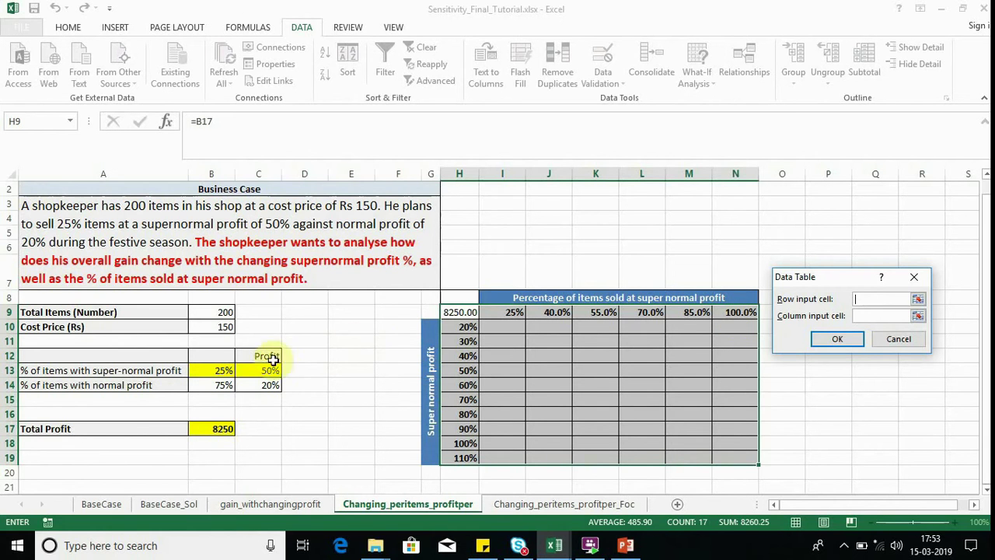
pyautogui.click(211, 371)
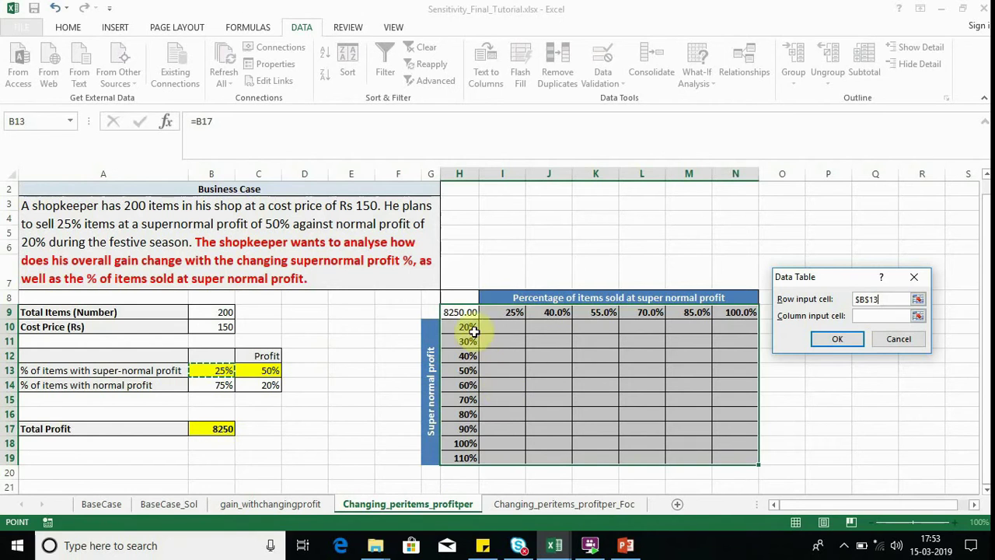
pyautogui.click(863, 316)
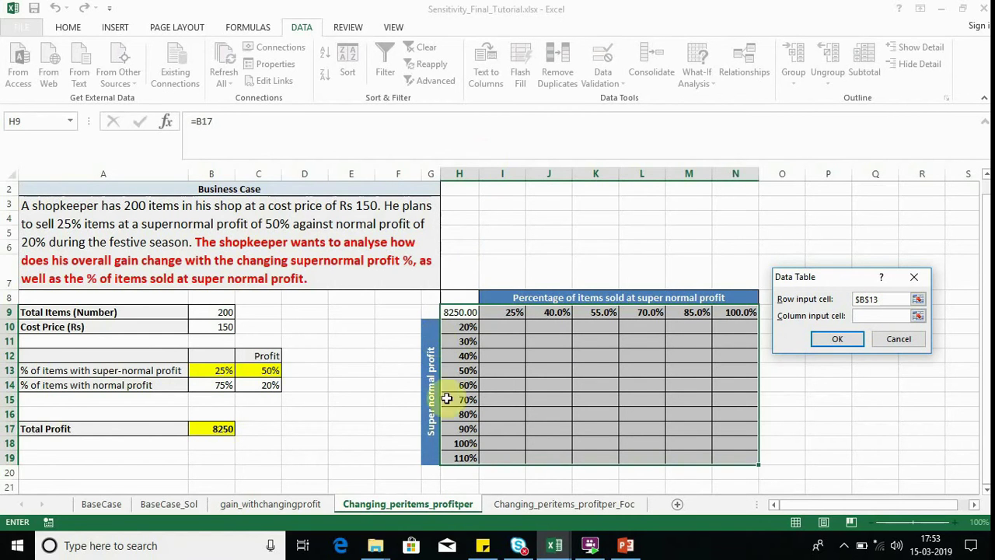
pyautogui.click(259, 370)
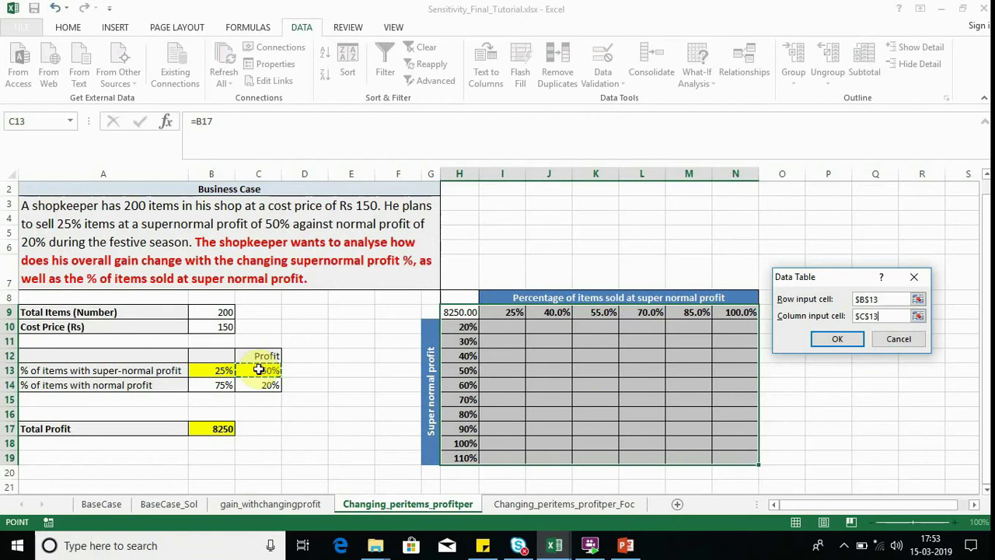
pyautogui.click(835, 341)
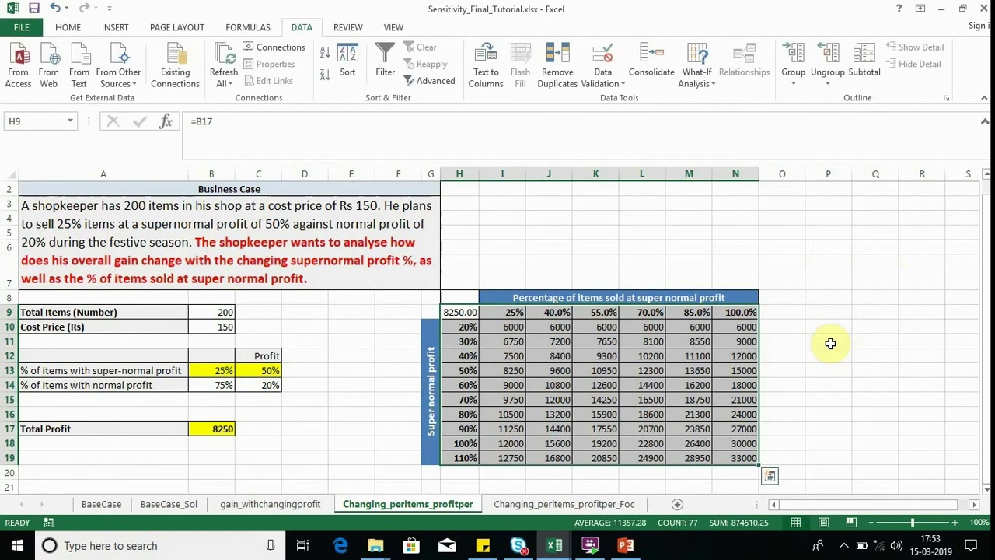
pyautogui.click(794, 326)
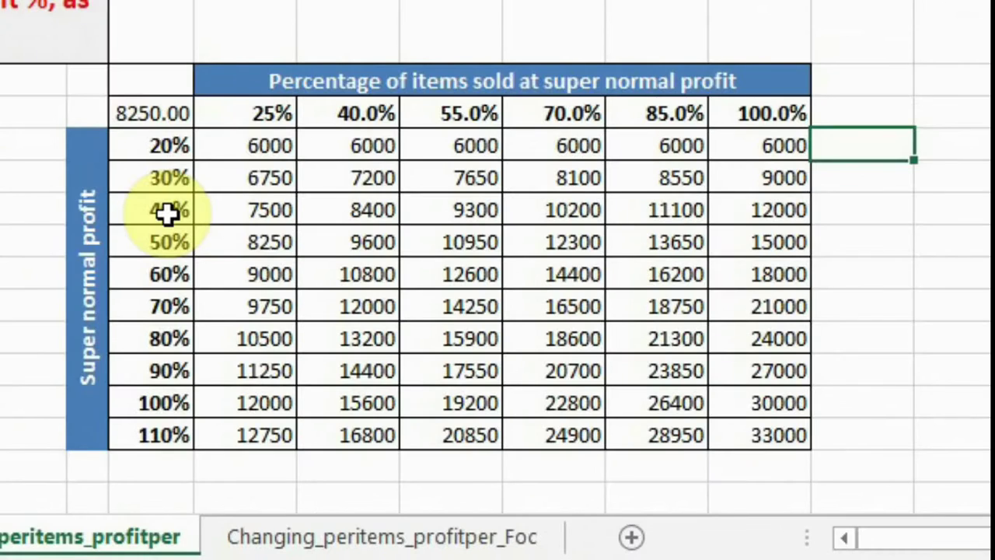
pyautogui.click(167, 213)
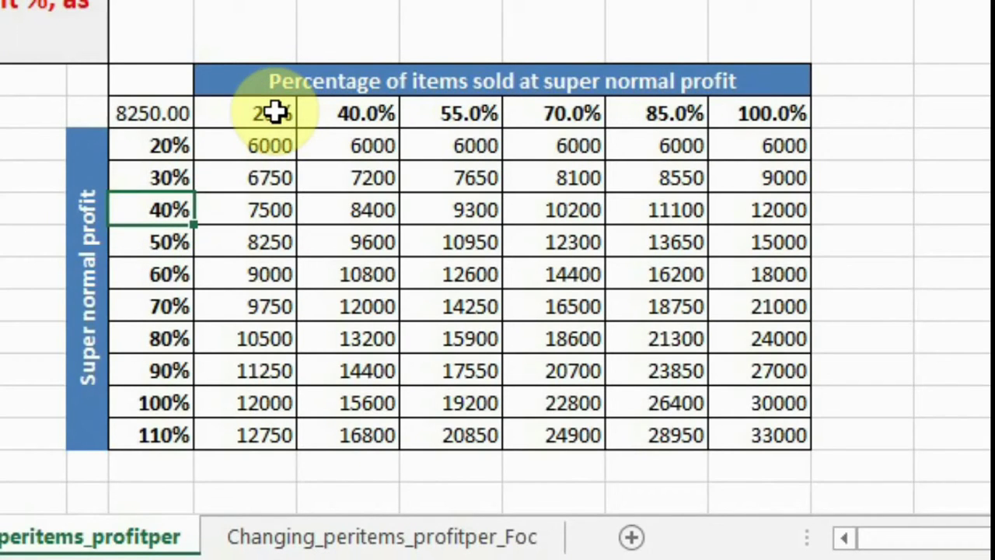
pyautogui.click(242, 213)
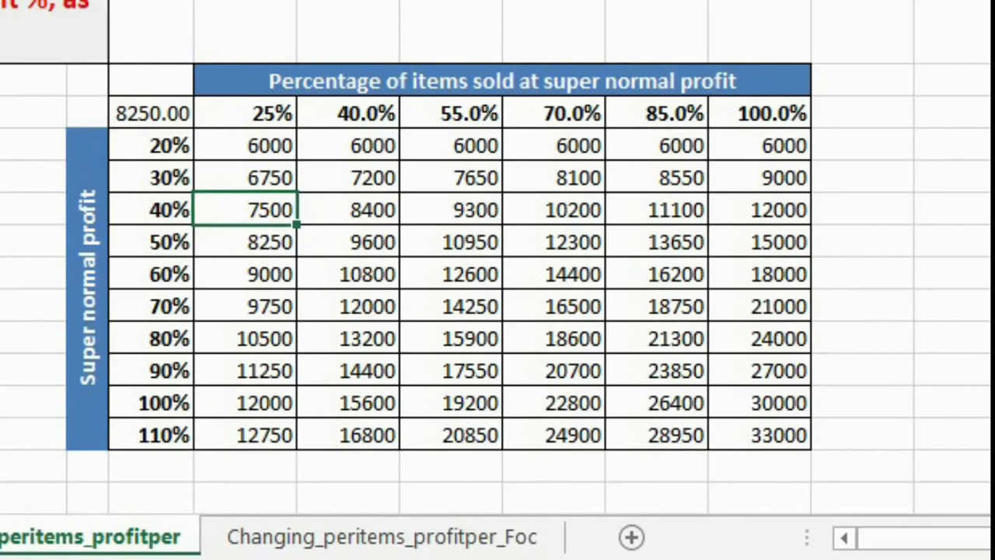
# Widen column H to about twice its width and increase row 11's height by about half.
pyautogui.moveTo(194, 0); pyautogui.dragTo(281, 0)
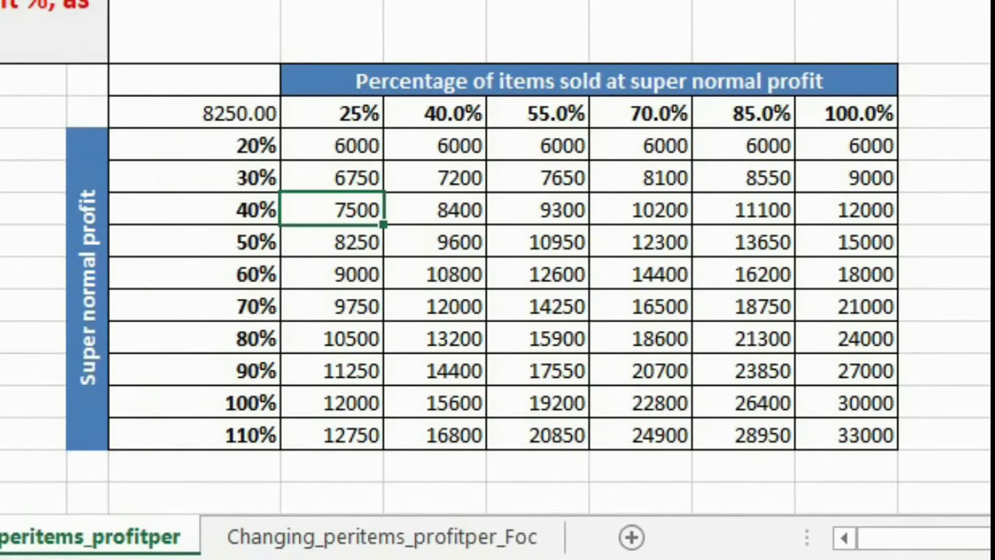
pyautogui.click(203, 0)
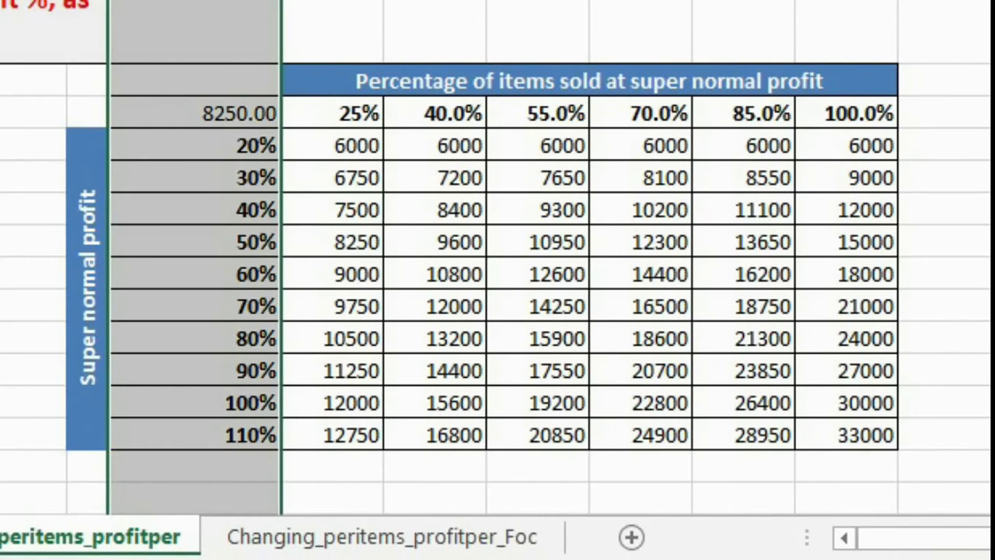
pyautogui.moveTo(0, 193); pyautogui.dragTo(0, 210)
# Insert a line sparkline of I10:N10 in H10 and increase row 10's height.
pyautogui.click(190, 150)
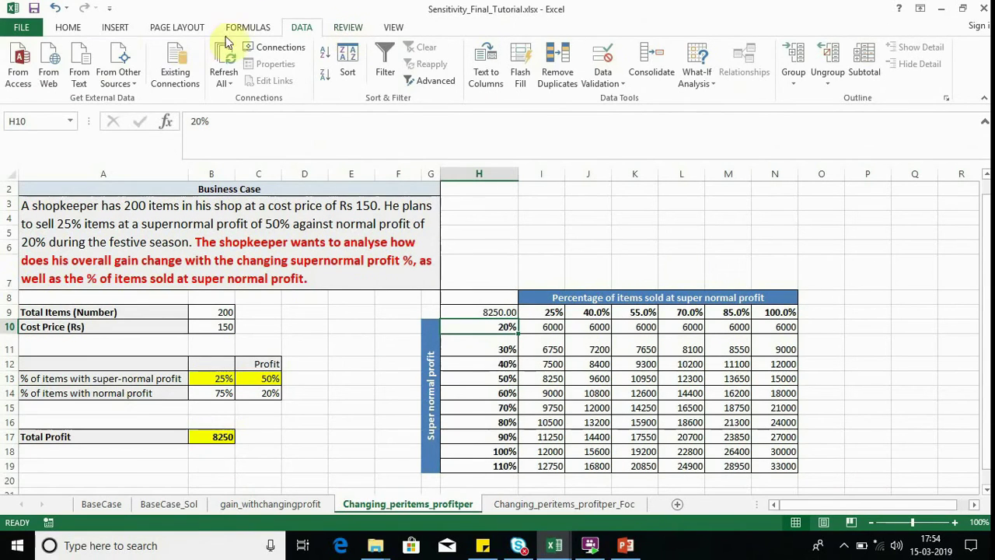
pyautogui.click(115, 30)
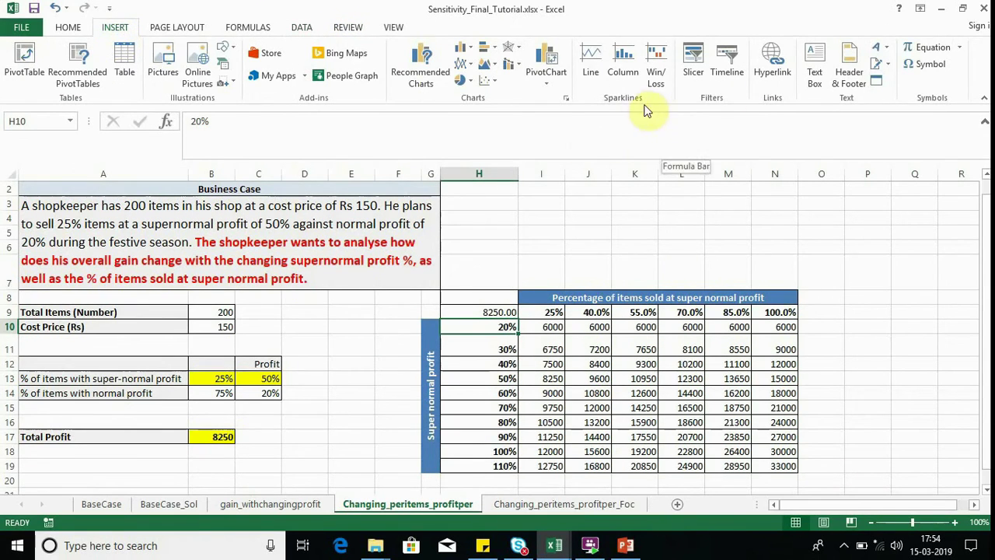
pyautogui.click(589, 67)
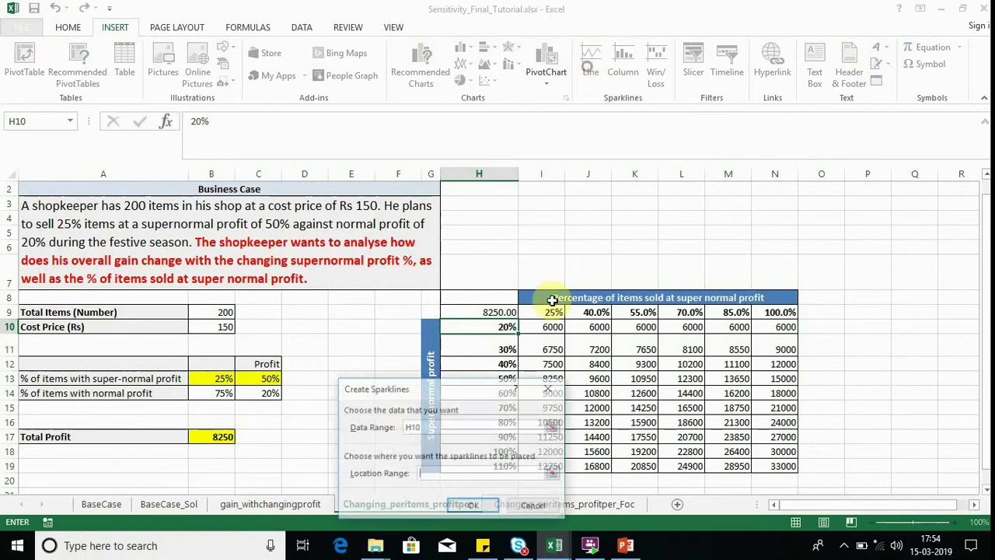
pyautogui.click(456, 473)
pyautogui.click(451, 428)
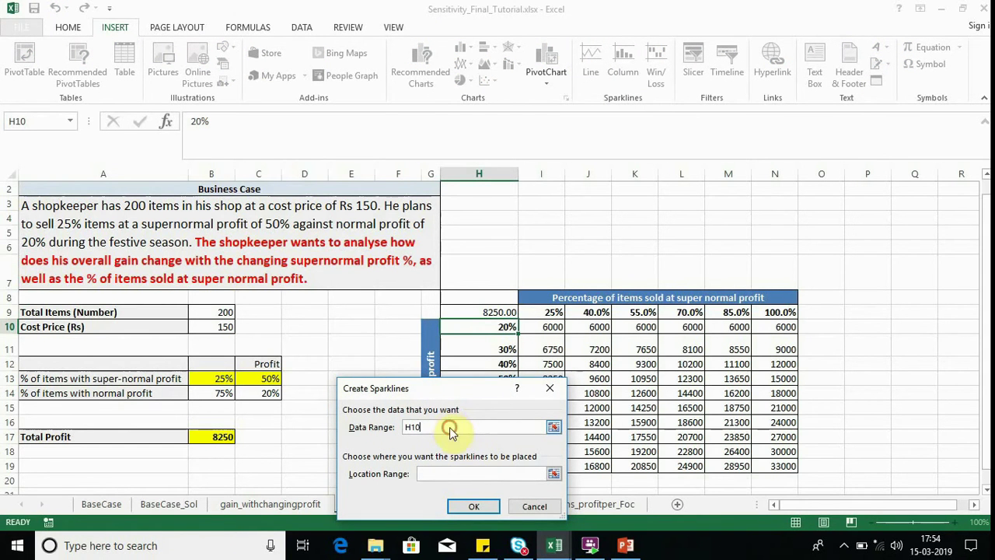
pyautogui.press('BackSpace')
pyautogui.press('BackSpace')
pyautogui.press('BackSpace')
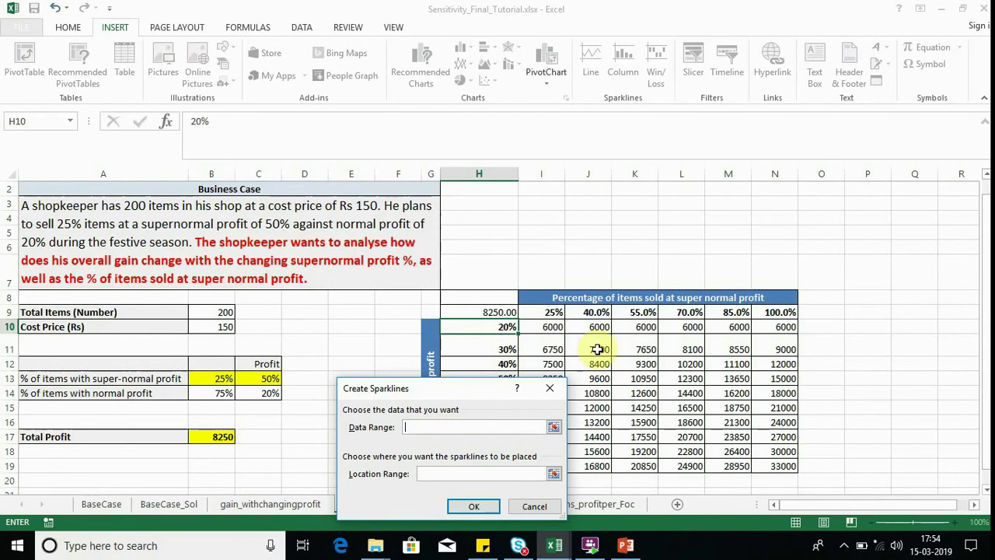
pyautogui.moveTo(551, 327); pyautogui.dragTo(786, 327)
pyautogui.click(464, 473)
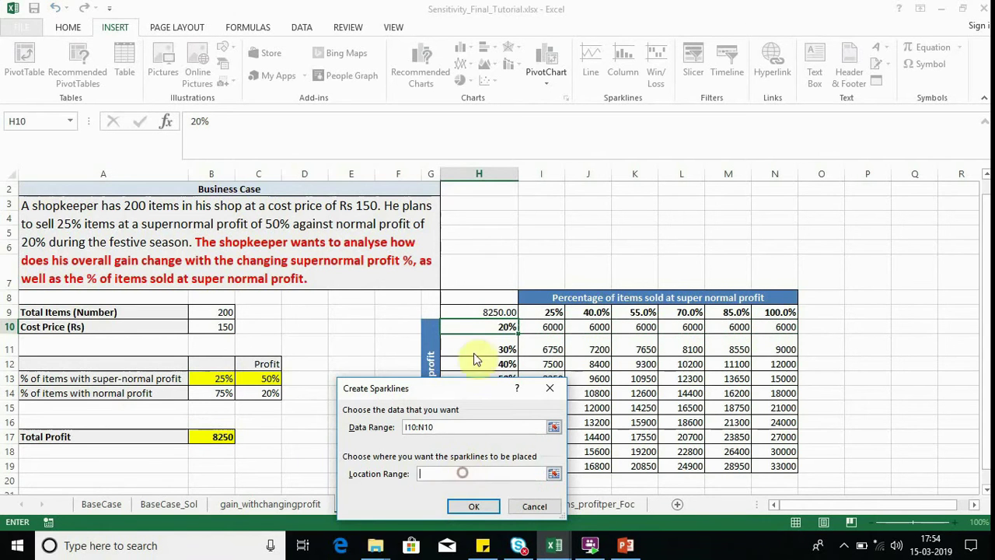
pyautogui.click(476, 327)
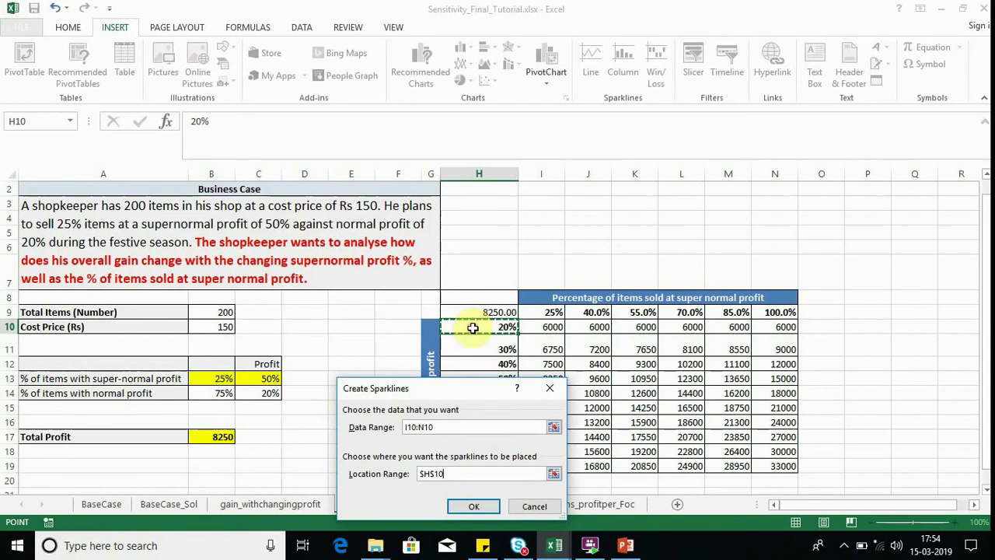
pyautogui.click(476, 507)
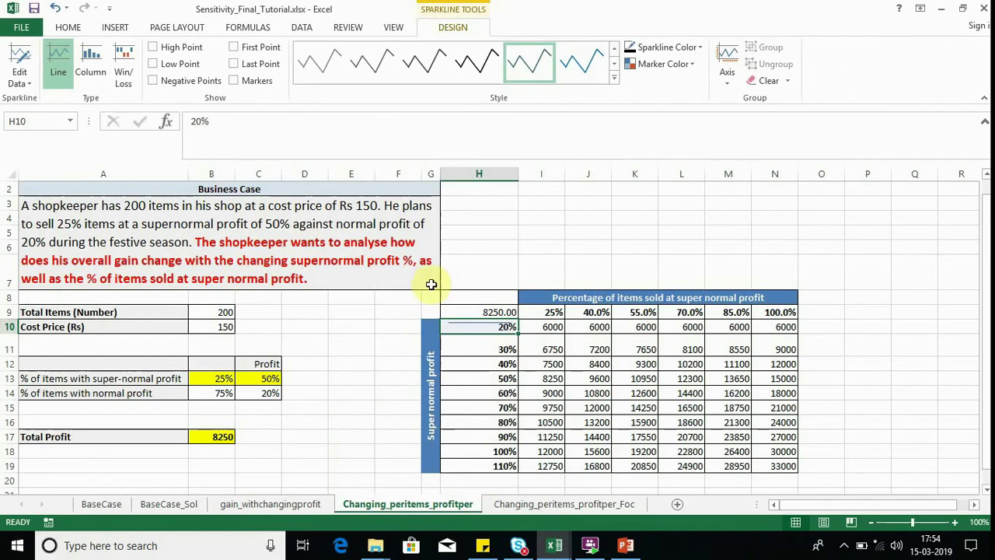
pyautogui.moveTo(16, 333); pyautogui.dragTo(17, 344)
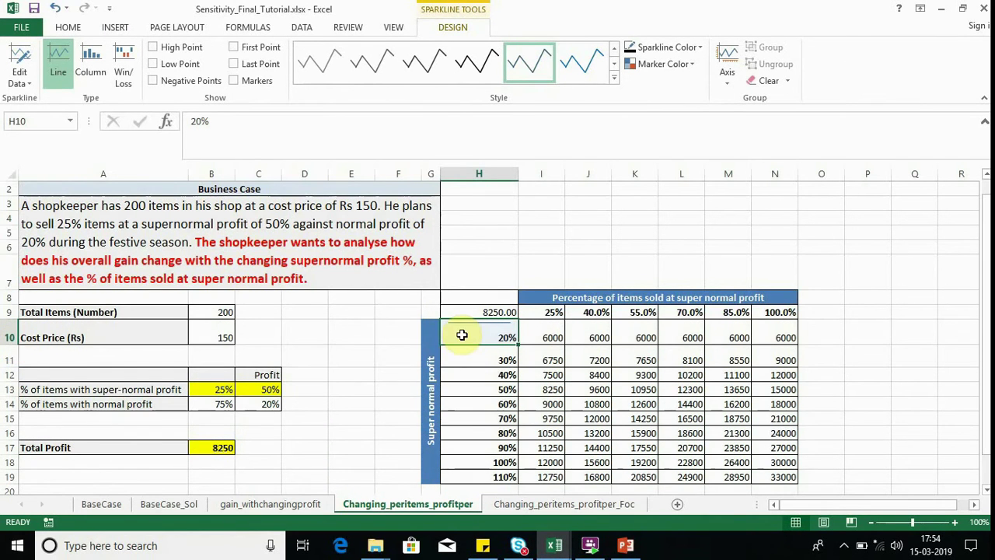
# Insert a line sparkline in H11 using I11:N11 as its data range.
pyautogui.click(472, 358)
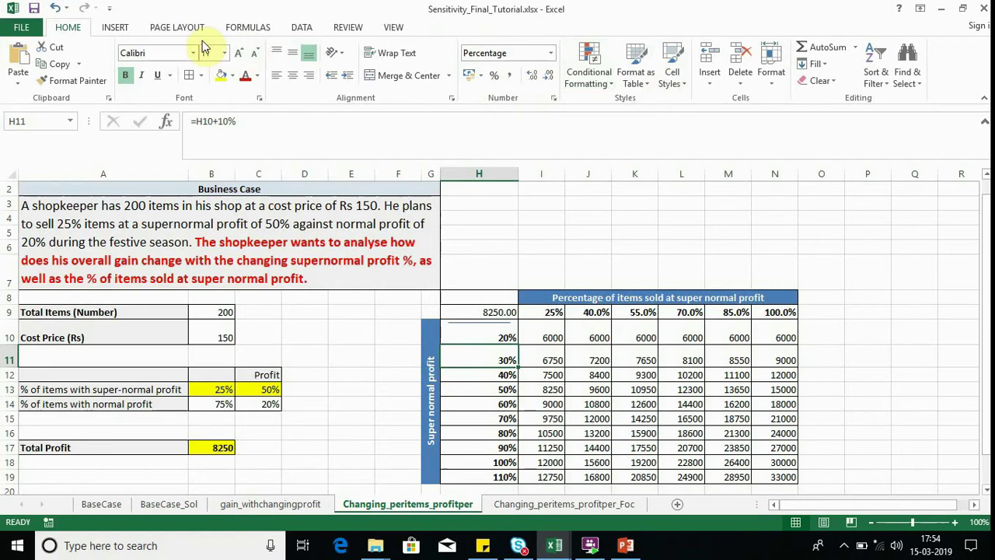
pyautogui.click(115, 28)
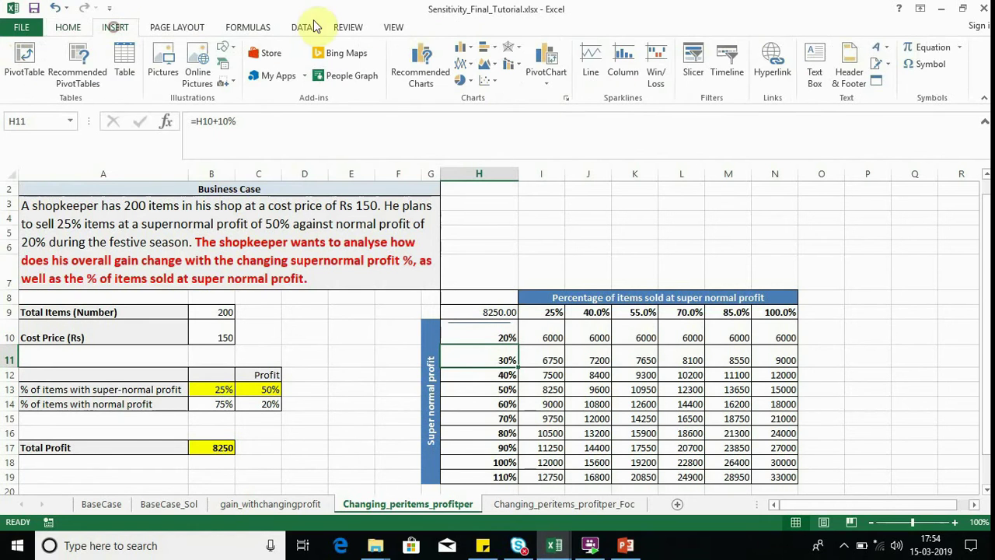
pyautogui.click(606, 62)
pyautogui.click(493, 427)
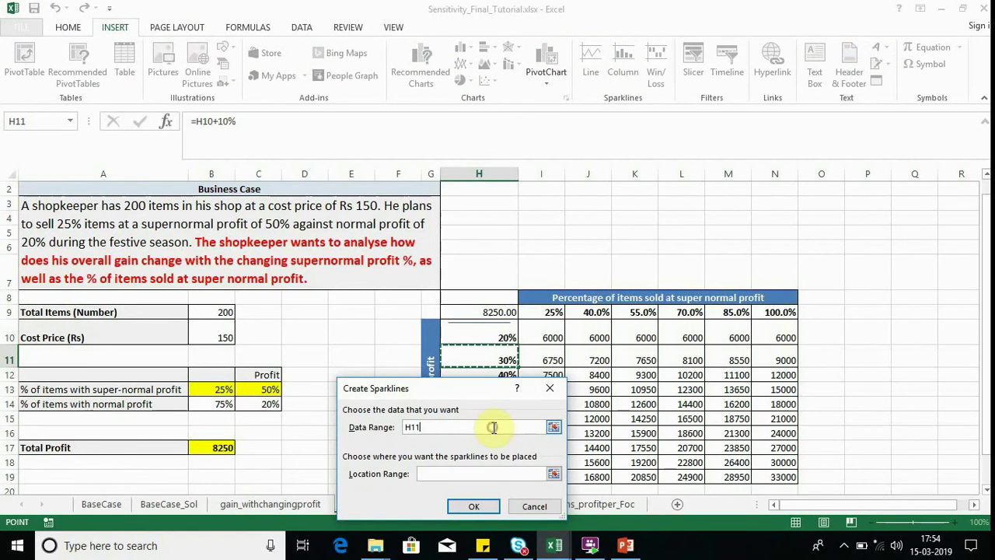
pyautogui.press('BackSpace')
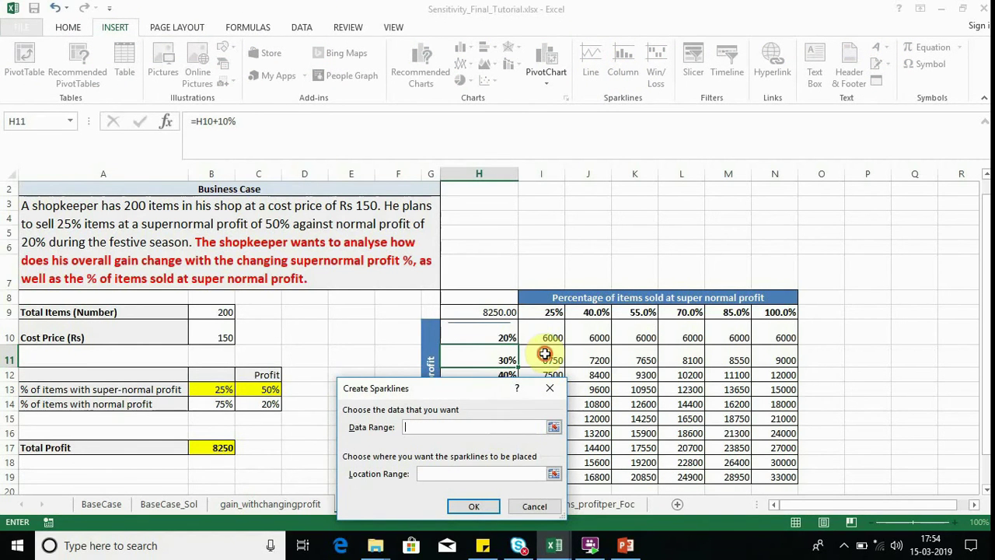
pyautogui.moveTo(551, 360); pyautogui.dragTo(763, 353)
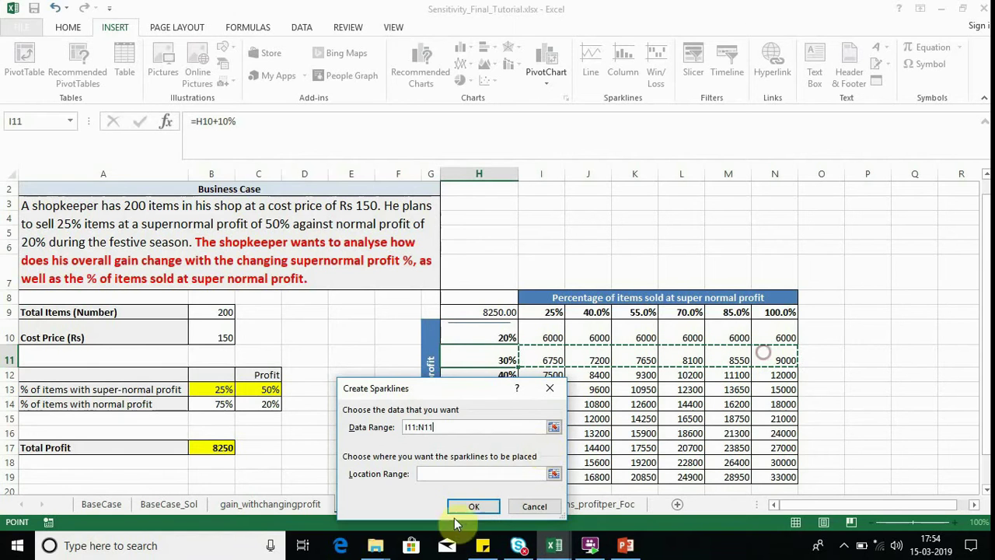
pyautogui.click(463, 474)
pyautogui.click(493, 354)
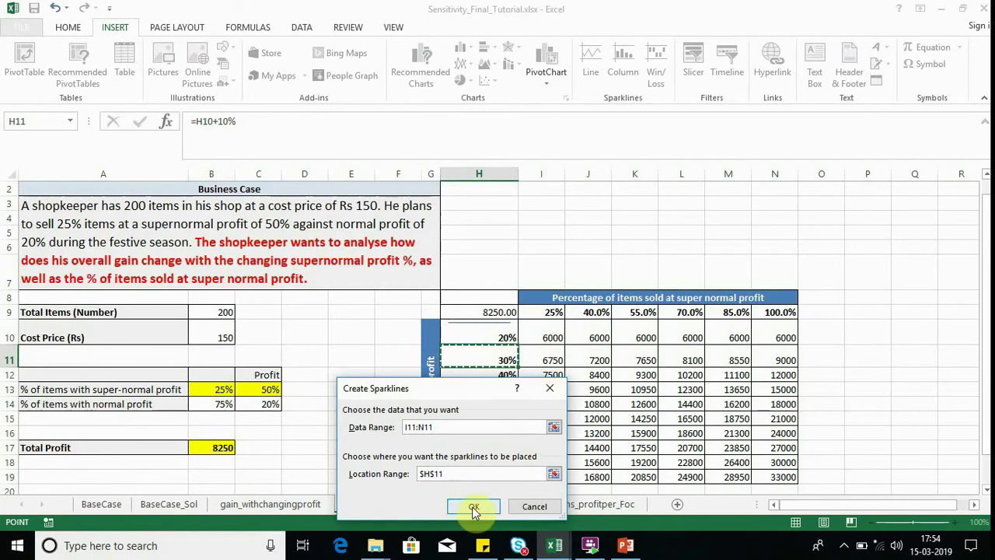
pyautogui.click(472, 506)
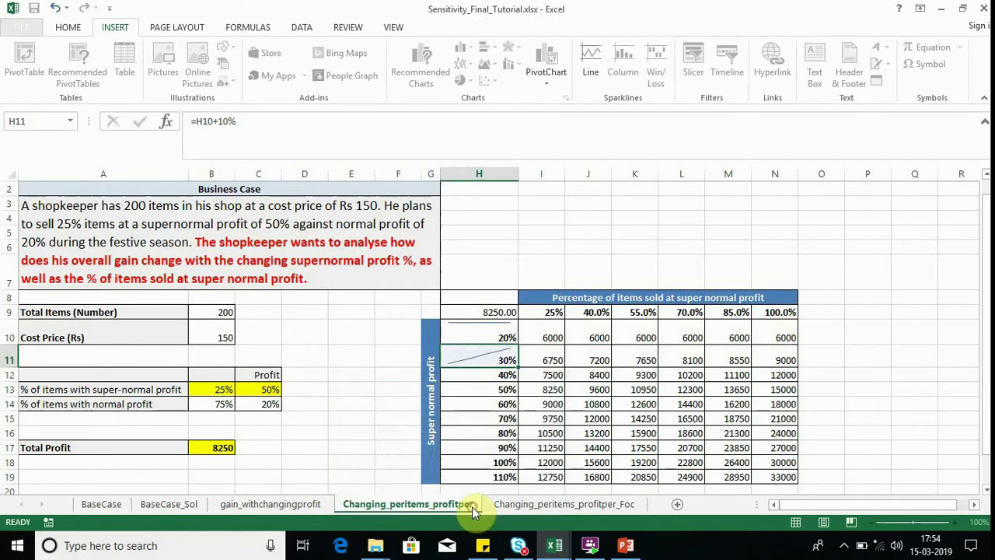
pyautogui.click(817, 336)
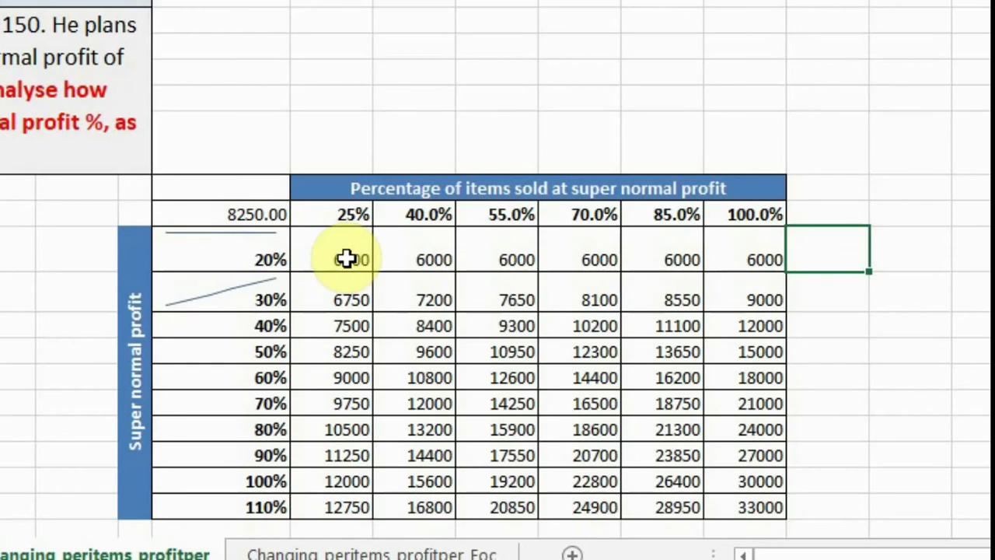
pyautogui.click(349, 161)
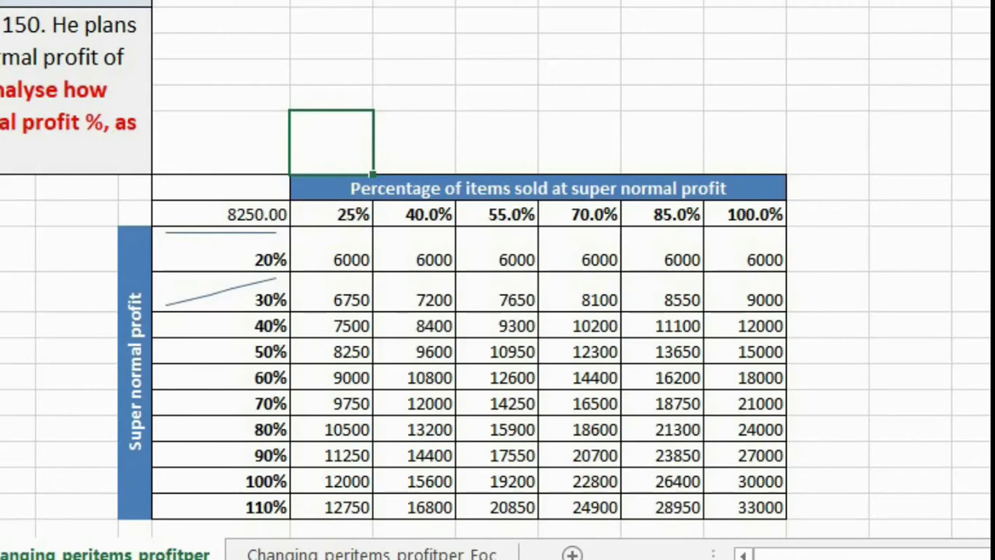
# Copy the yellow note about profits over 10000/20000 from the Changing_peritems_profitper_Foc sheet to columns I:M above the table on Changing_peritems_profitper.
pyautogui.click(363, 554)
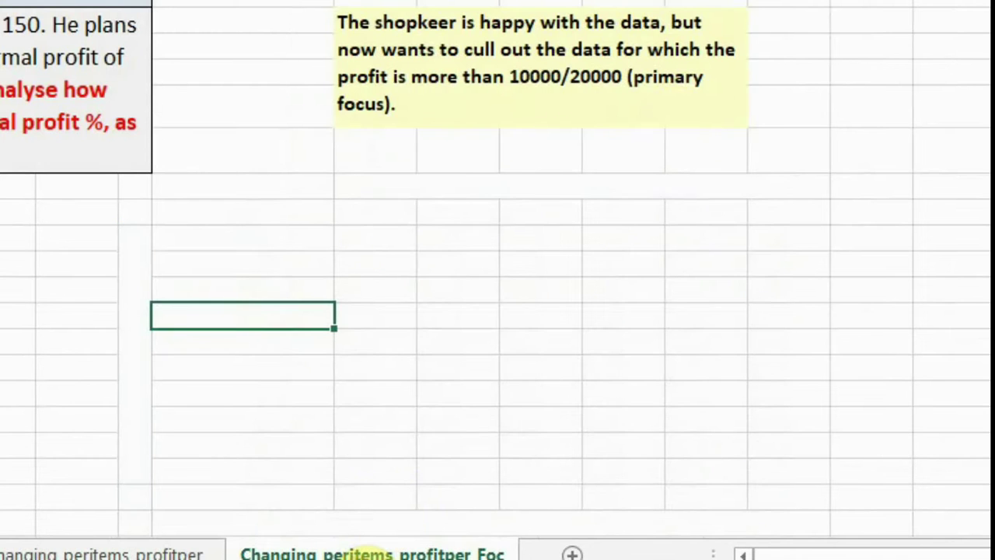
pyautogui.click(576, 83)
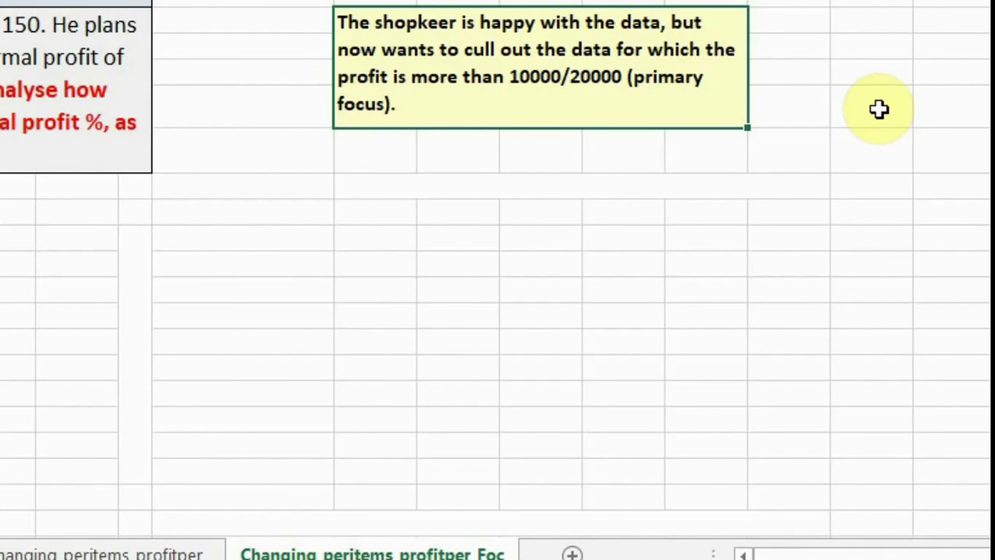
pyautogui.click(166, 551)
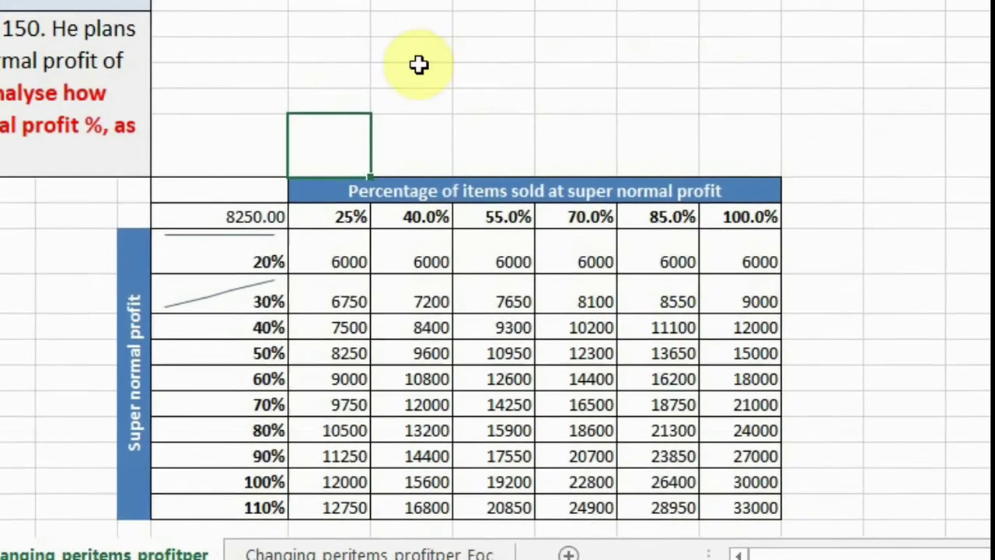
pyautogui.click(312, 34)
pyautogui.write('The shopkeer is happy with the data, but now wants to cull out the data for which the profit is more than 10000/20000 (primary focus).')
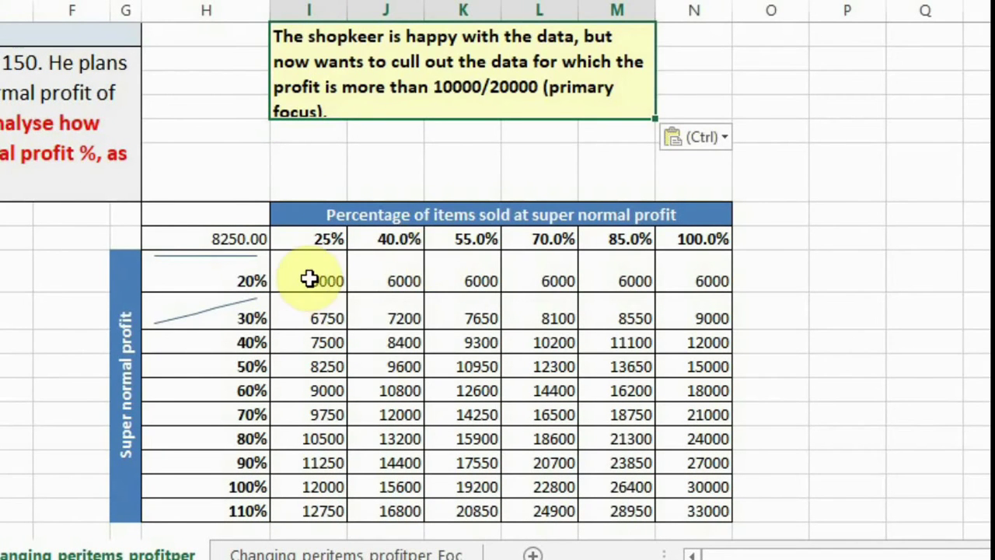
# Apply the three-circle green, yellow and red icon set to the profit values in I10:N19.
pyautogui.moveTo(308, 278); pyautogui.dragTo(691, 502)
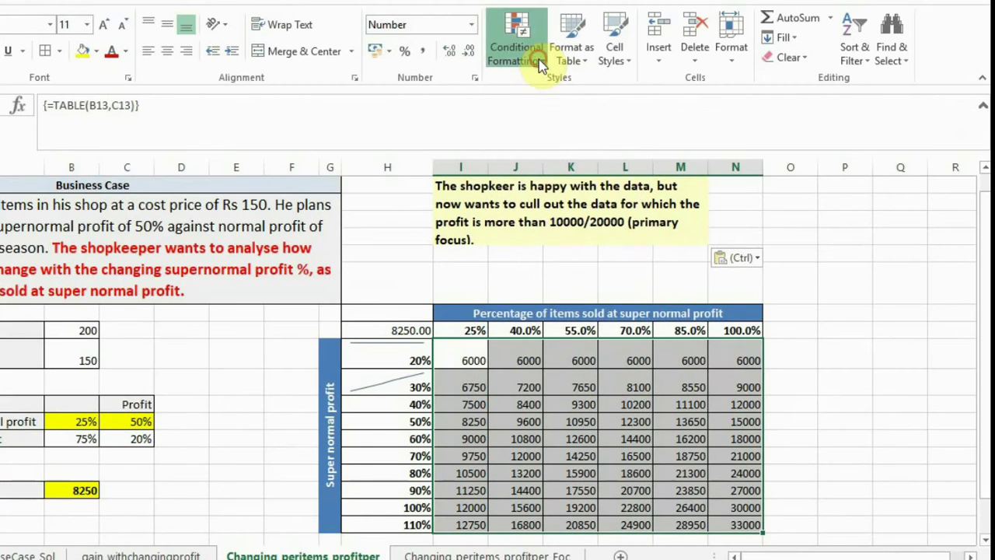
pyautogui.click(498, 2)
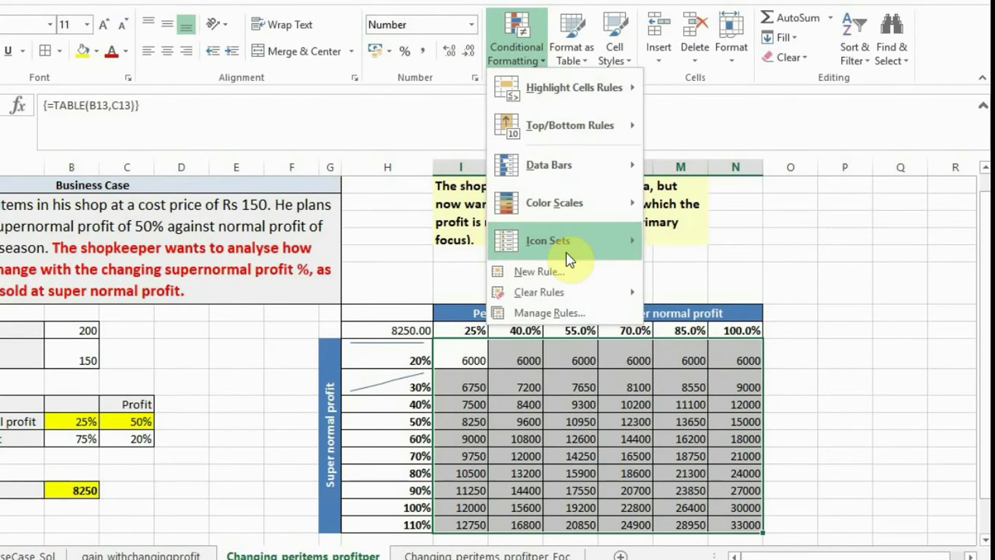
pyautogui.moveTo(567, 252)
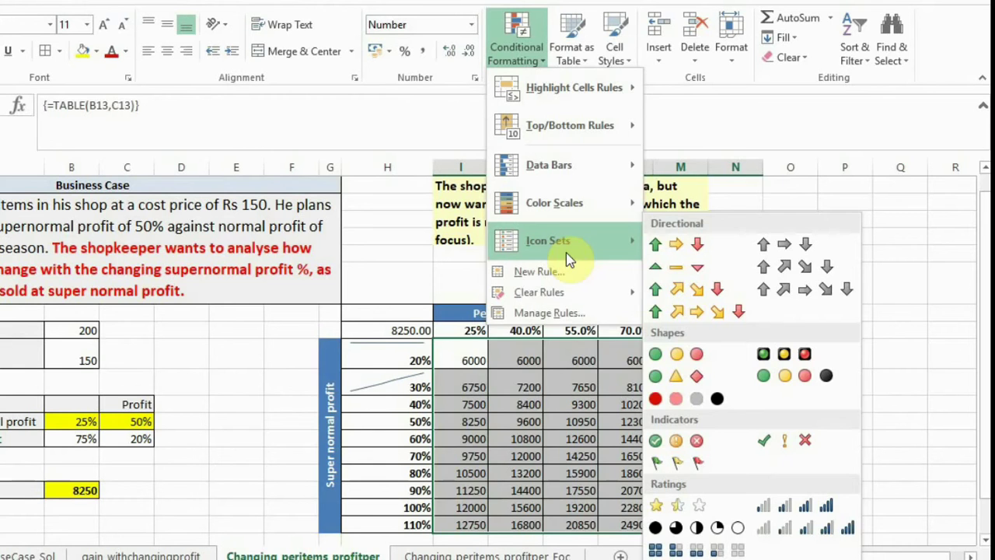
pyautogui.click(693, 355)
# Edit the table's icon set rule so the green circle marks values >= 20000, using the Number type.
pyautogui.click(539, 61)
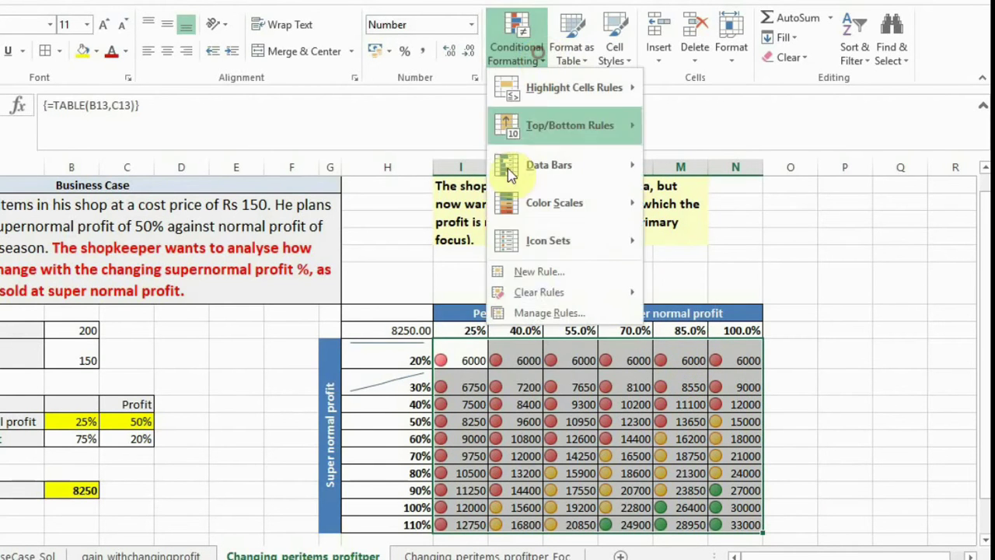
pyautogui.click(569, 313)
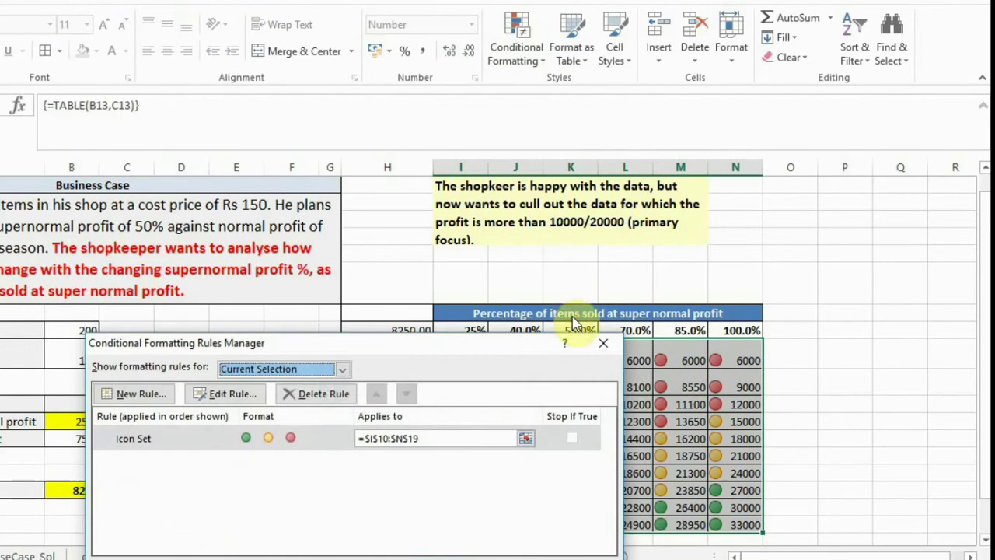
pyautogui.click(284, 437)
pyautogui.click(233, 393)
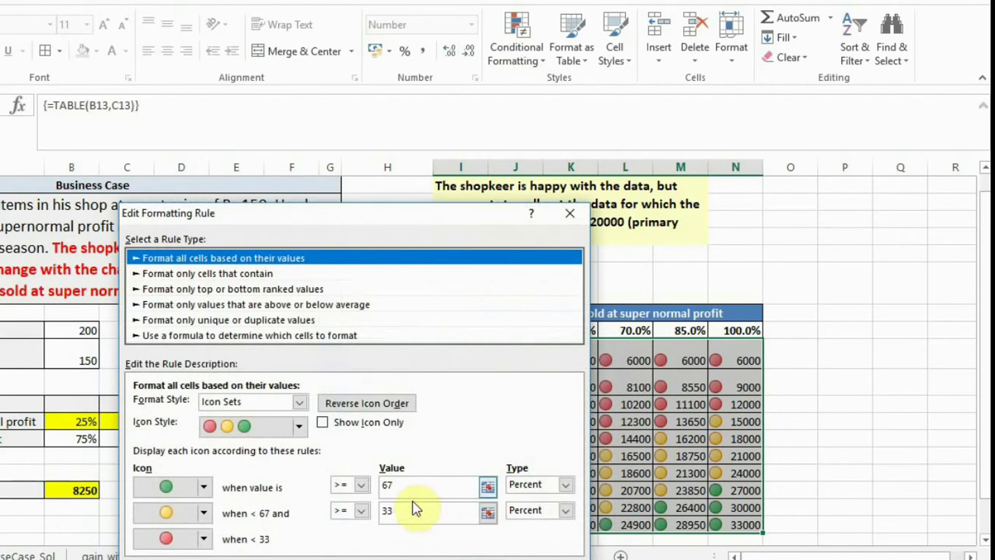
pyautogui.click(565, 490)
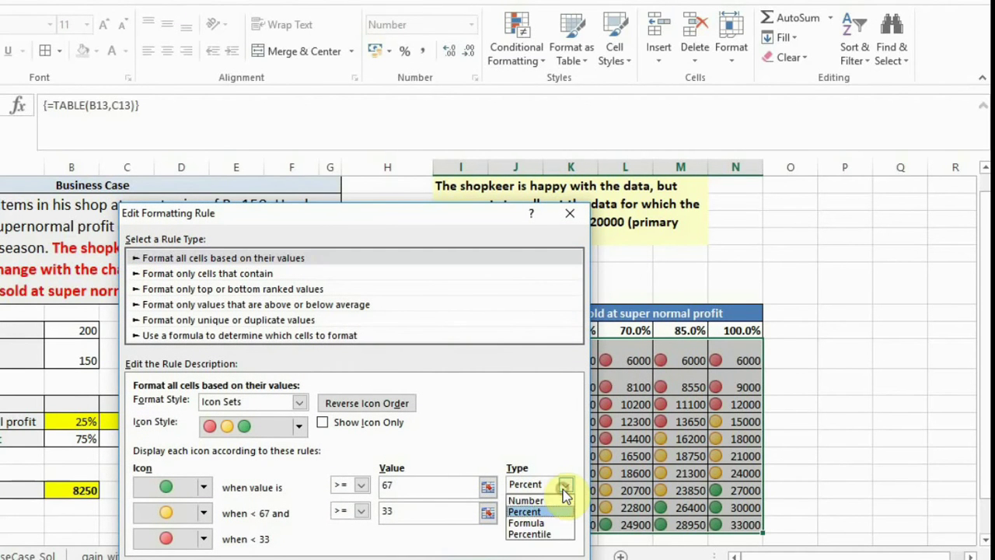
pyautogui.click(548, 503)
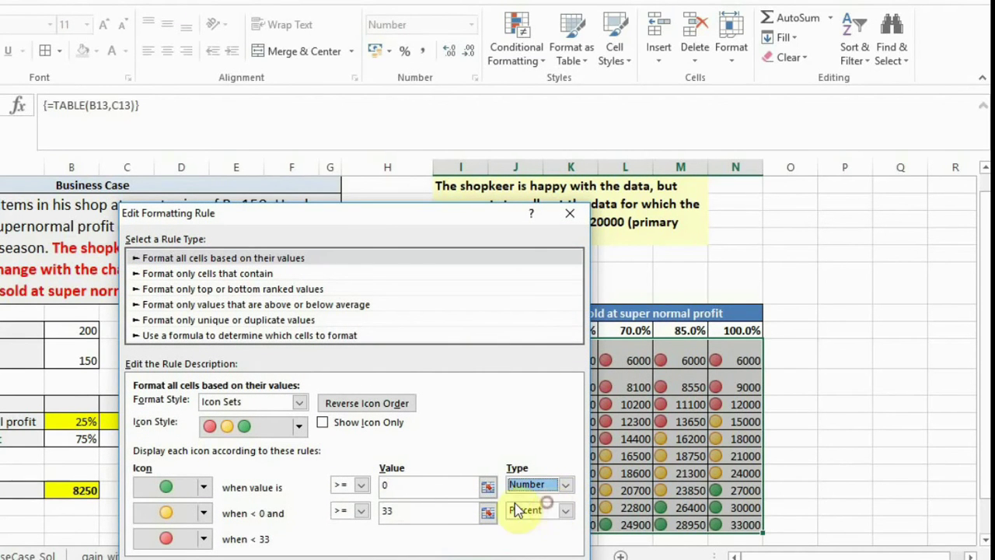
pyautogui.click(400, 484)
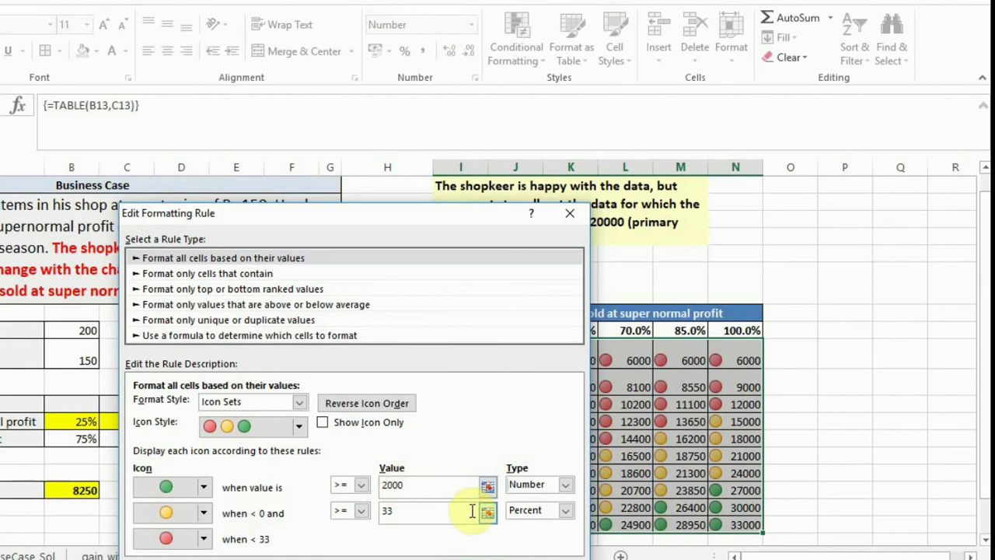
# Set the yellow circle's threshold to >= 10000 with the Number type and apply the edited rule to the table.
pyautogui.click(559, 511)
pyautogui.click(548, 527)
pyautogui.click(409, 511)
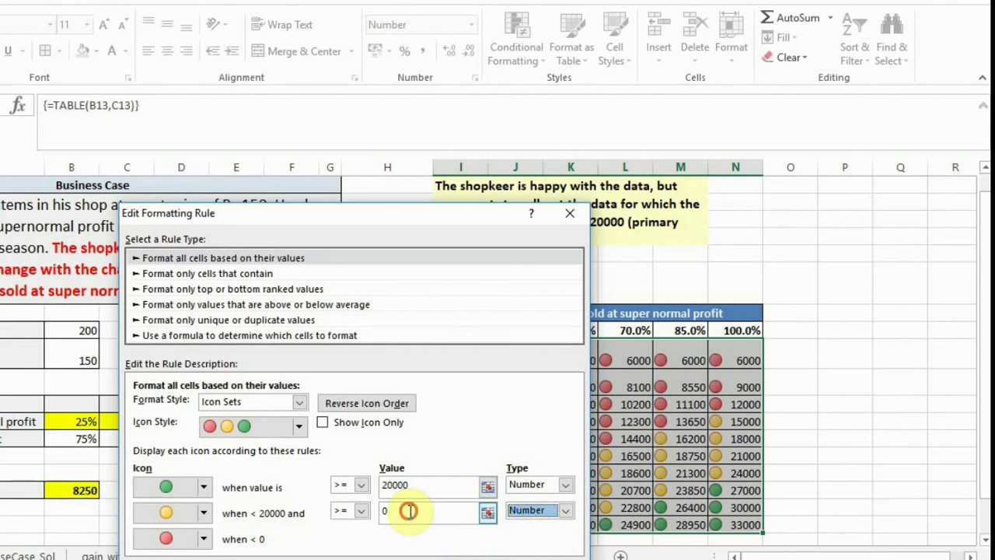
pyautogui.press('BackSpace')
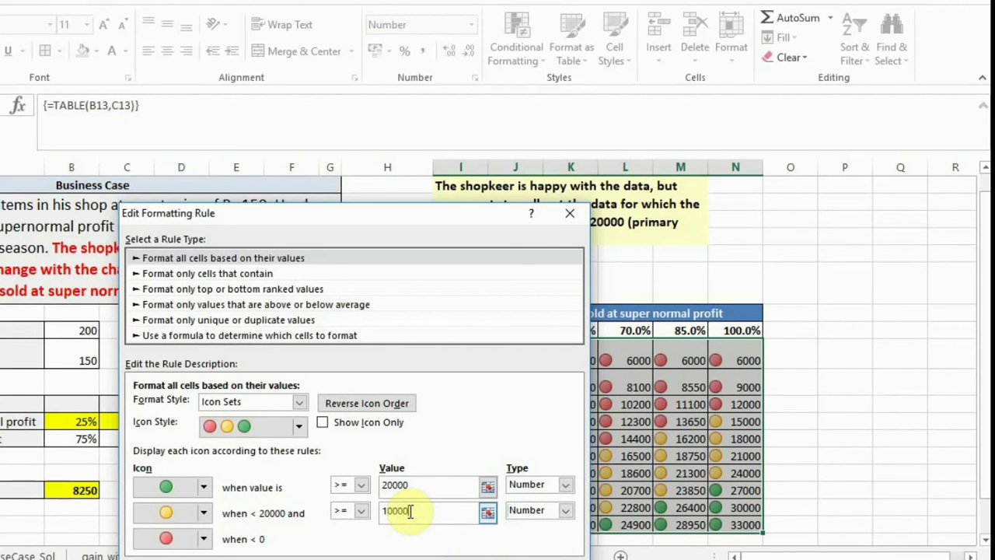
pyautogui.write('10000')
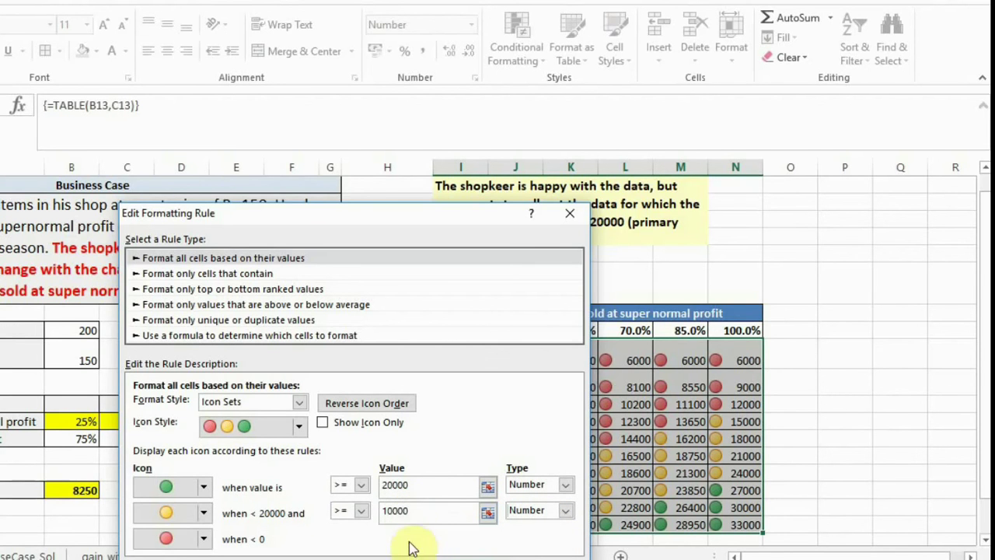
pyautogui.click(426, 489)
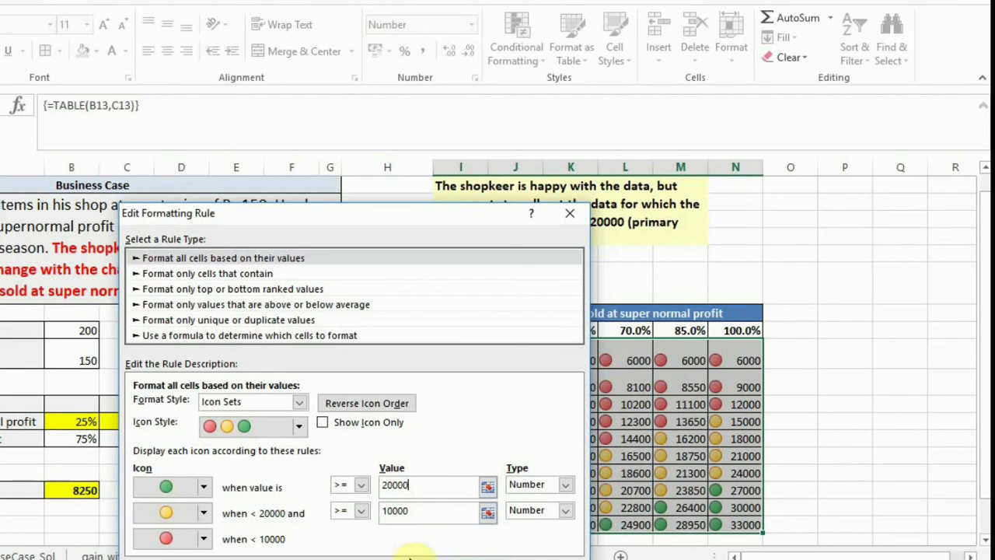
pyautogui.click(462, 557)
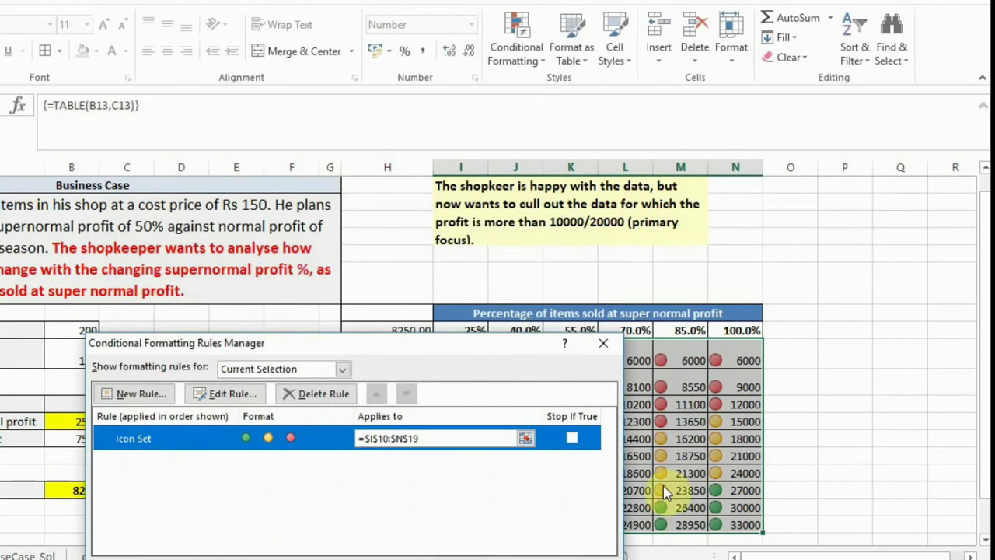
pyautogui.click(451, 556)
pyautogui.click(829, 457)
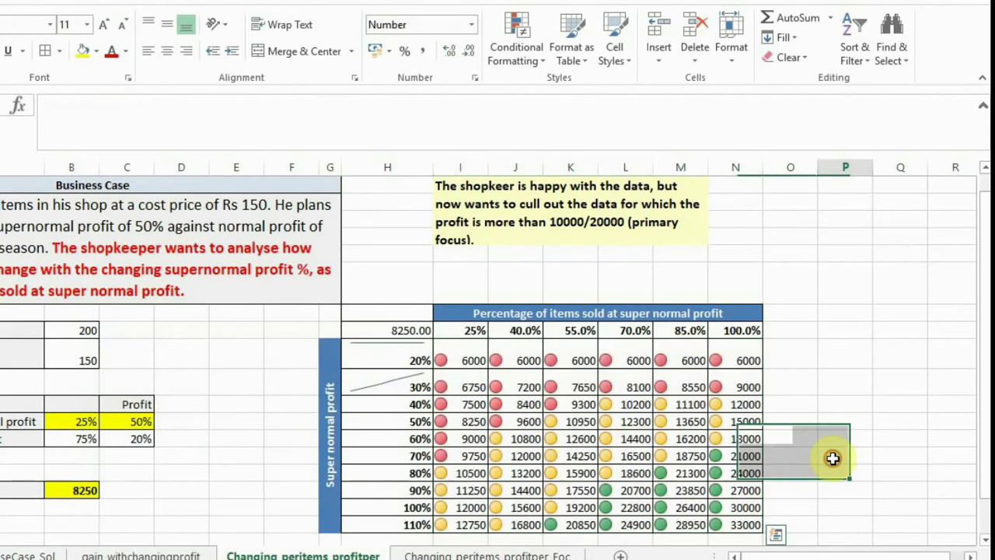